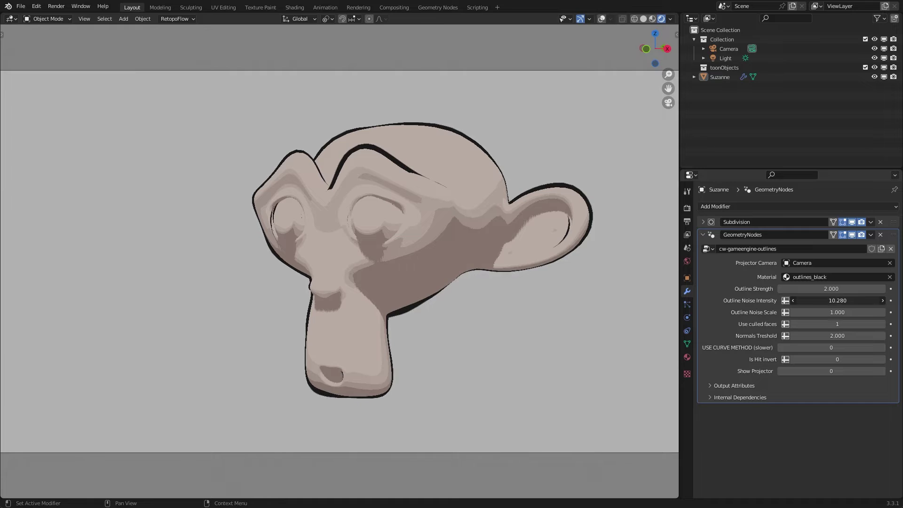
Step: Drag Outline Noise Intensity to 9.180, enlarge Noise Scale, set Normals Treshold 3.100 and Outline Strength 1.020
left_click_drag(837, 300, 865, 300)
middle_click_drag(357, 208, 422, 212)
mouse_move(848, 312)
left_mouse_down()
mouse_move(868, 312)
mouse_move(849, 336)
left_mouse_up()
left_click_drag(831, 289, 807, 289)
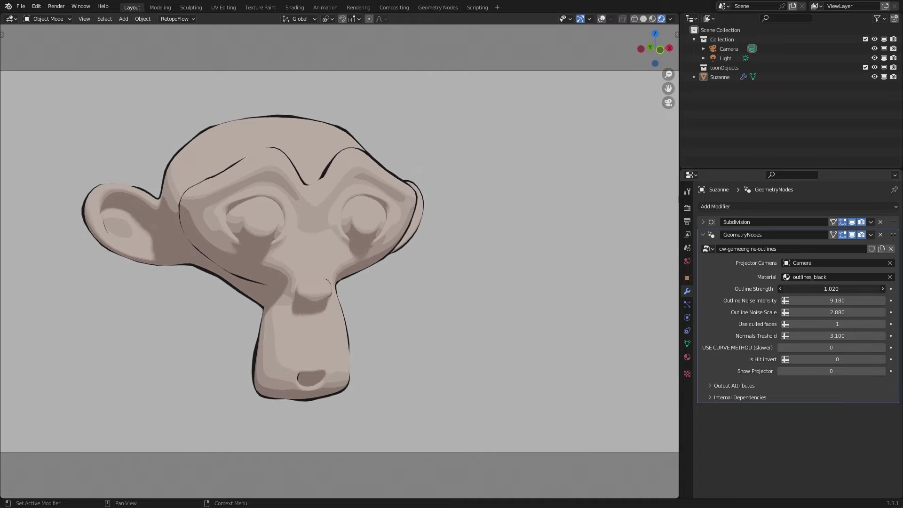
mouse_move(419, 274)
middle_mouse_down()
mouse_move(390, 227)
mouse_move(408, 219)
mouse_move(437, 226)
middle_mouse_up()
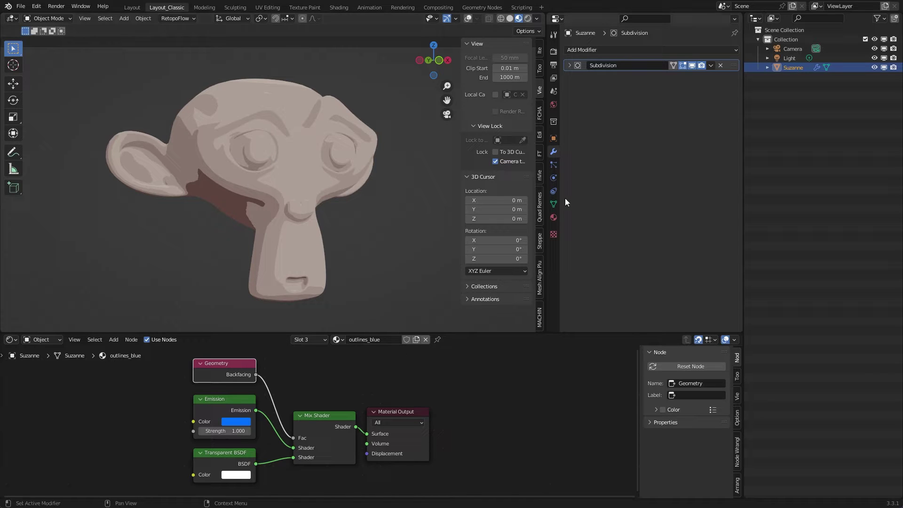
Step: Show the white material's nodes from Suzanne's material slots and orbit to inspect the toon shading
left_click(554, 216)
left_click(588, 52)
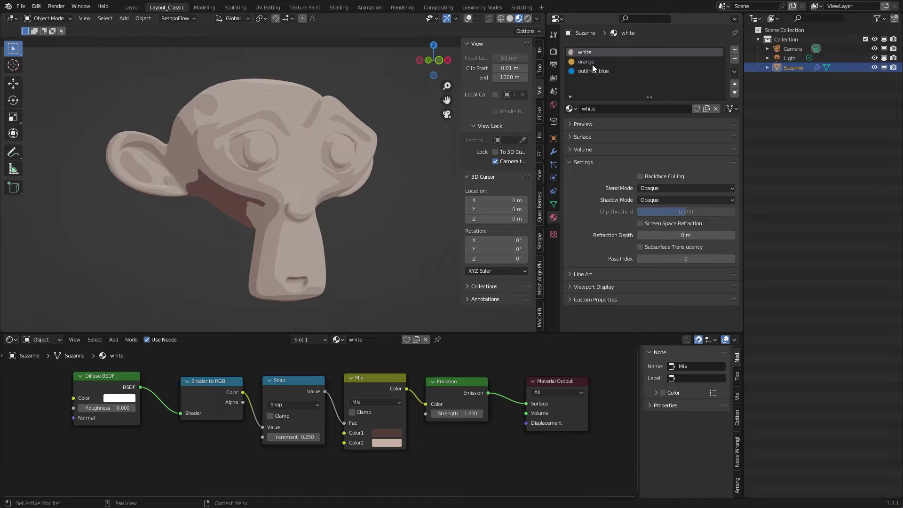
middle_click_drag(304, 157, 267, 169)
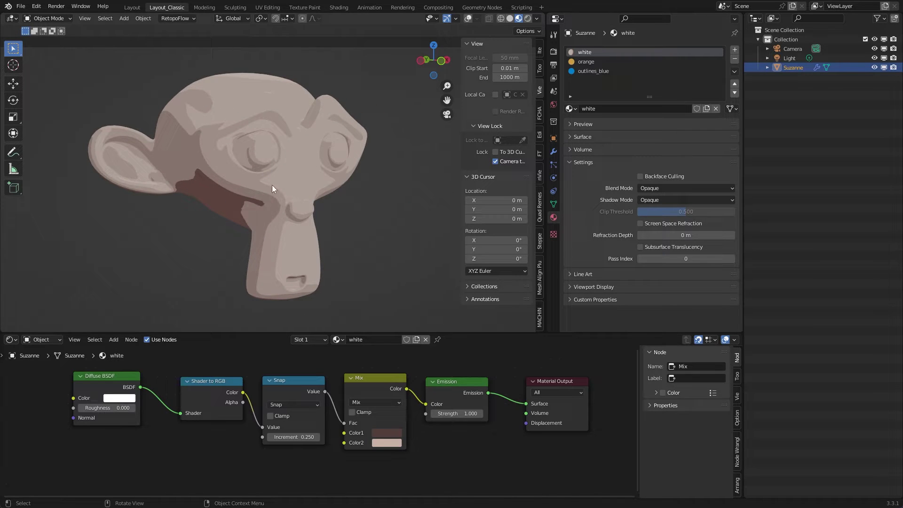
middle_click_drag(197, 113, 267, 155)
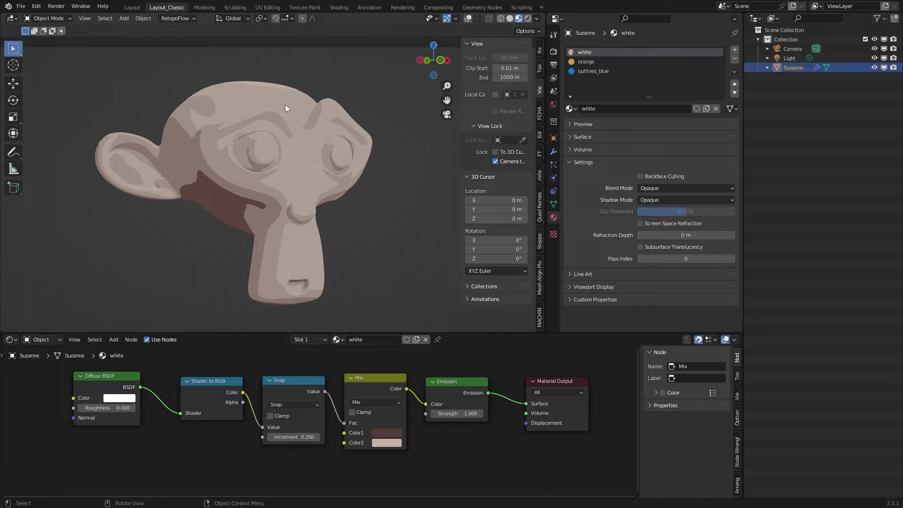
left_click(553, 152)
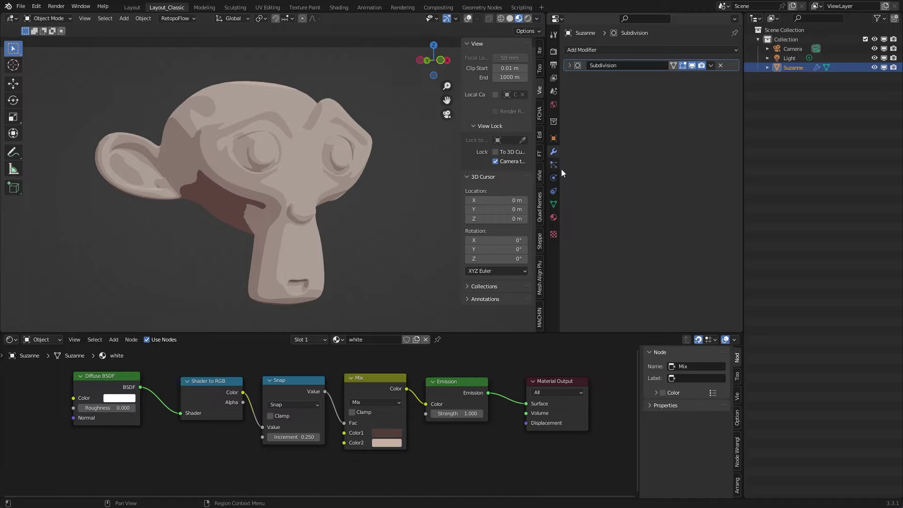
Step: Orbit to face Suzanne and switch the viewport to Solid shading
middle_click_drag(292, 170, 273, 166)
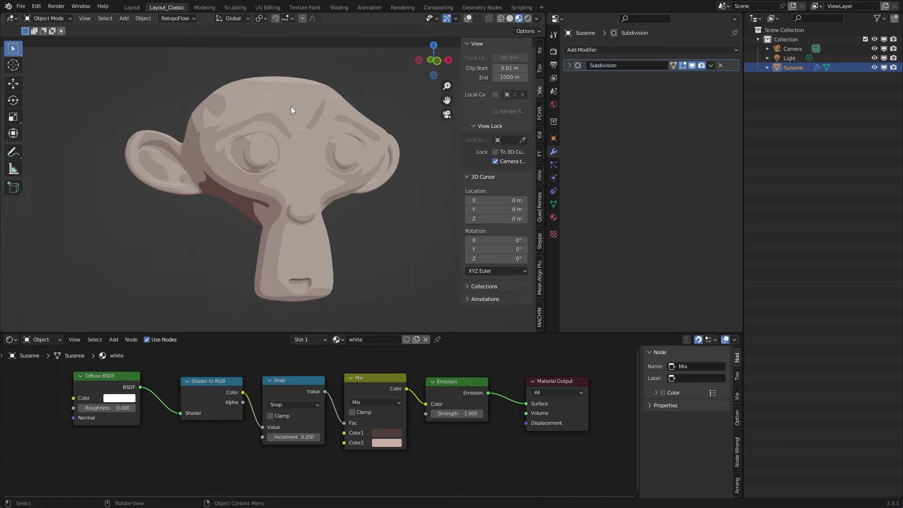
left_click(510, 18)
left_click(468, 19)
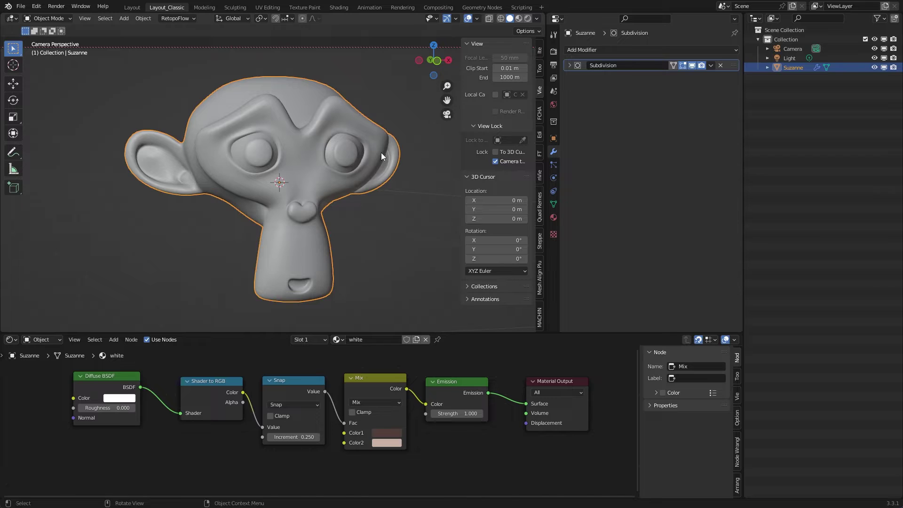
Step: Add a Geometry Nodes modifier to Suzanne below the Subdivision modifier
middle_click_drag(329, 151, 308, 152)
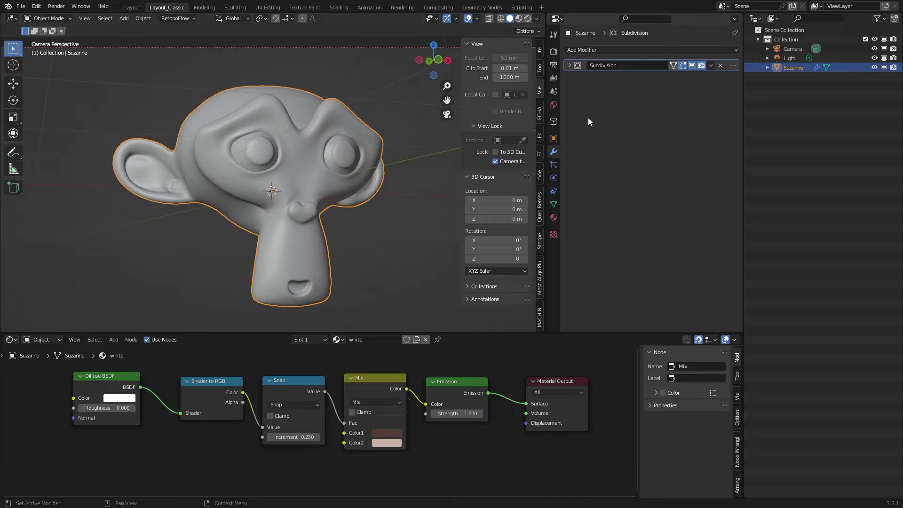
left_click(585, 54)
left_click(561, 141)
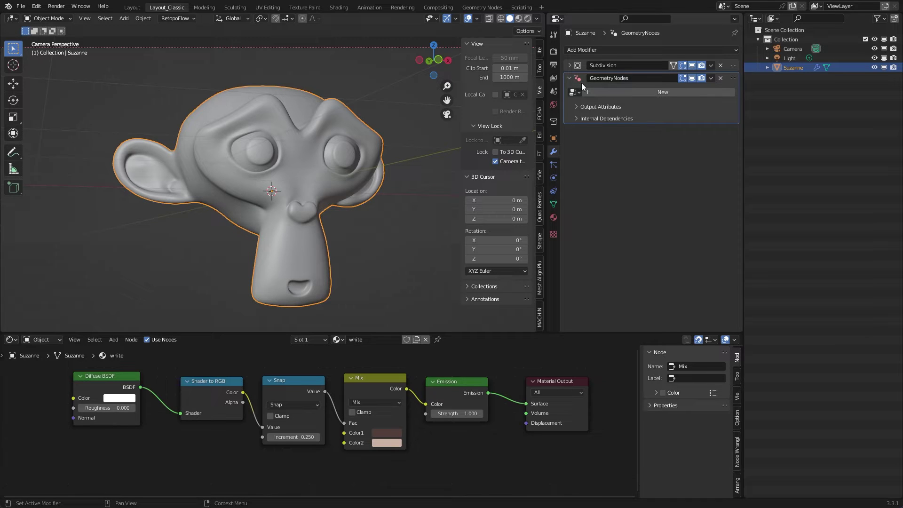
Step: Assign the cw-gameengine-outlines node group to the modifier and switch to Material Preview shading
left_click(21, 6)
left_click(578, 92)
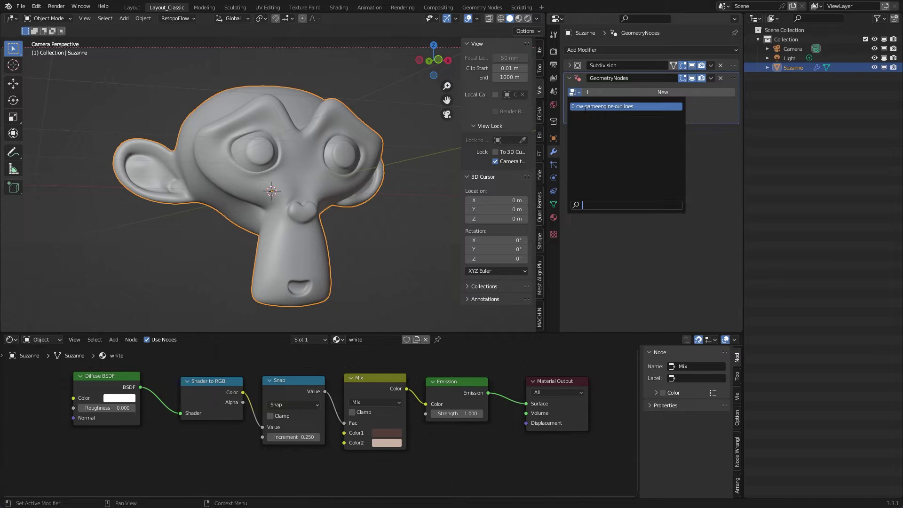
left_click(600, 107)
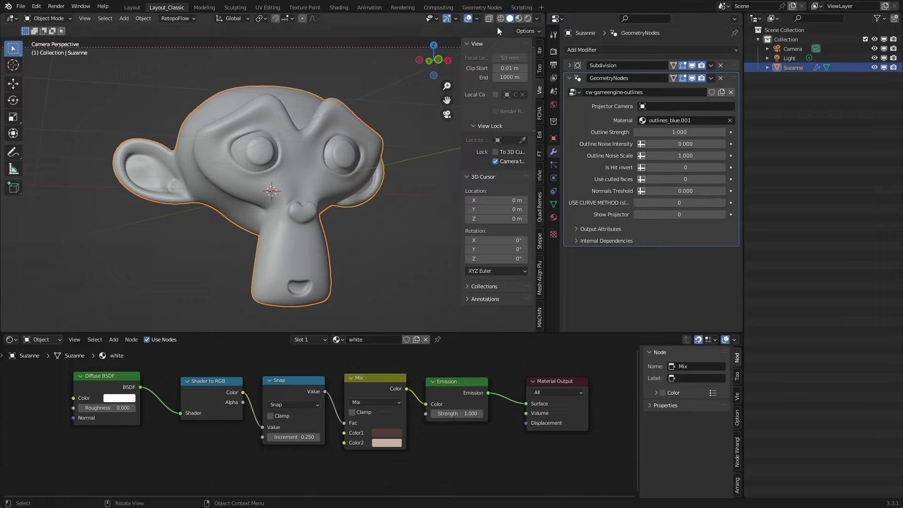
left_click(519, 19)
left_click(398, 104)
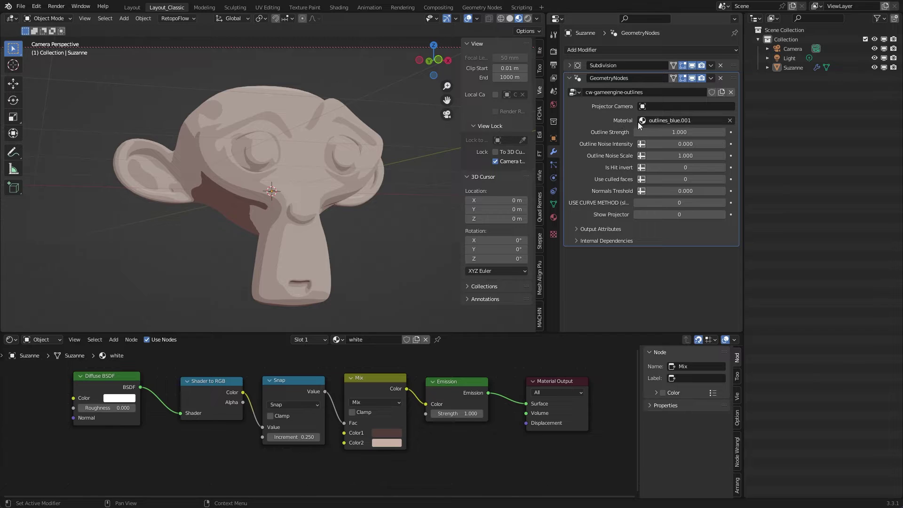
Step: Set the modifier's Material to outlines_blue, dropping the .001 suffix, and Projector Camera to Camera
left_click(673, 123)
left_click(705, 119)
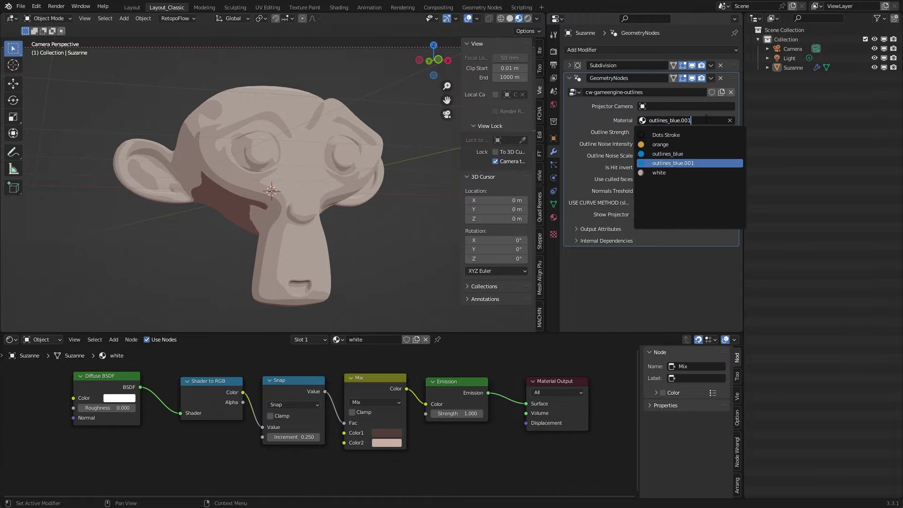
key("BackSpace")
key("BackSpace")
key("BackSpace")
key("BackSpace")
key("Return")
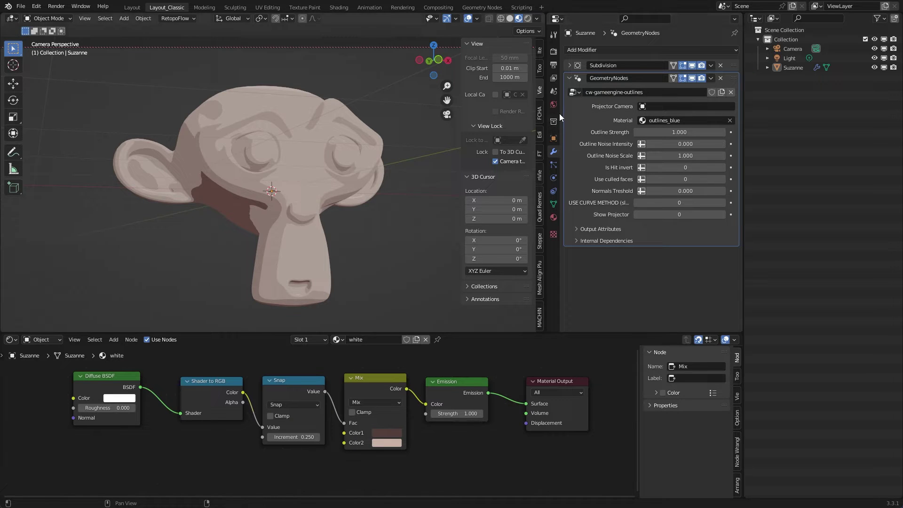
left_click(673, 106)
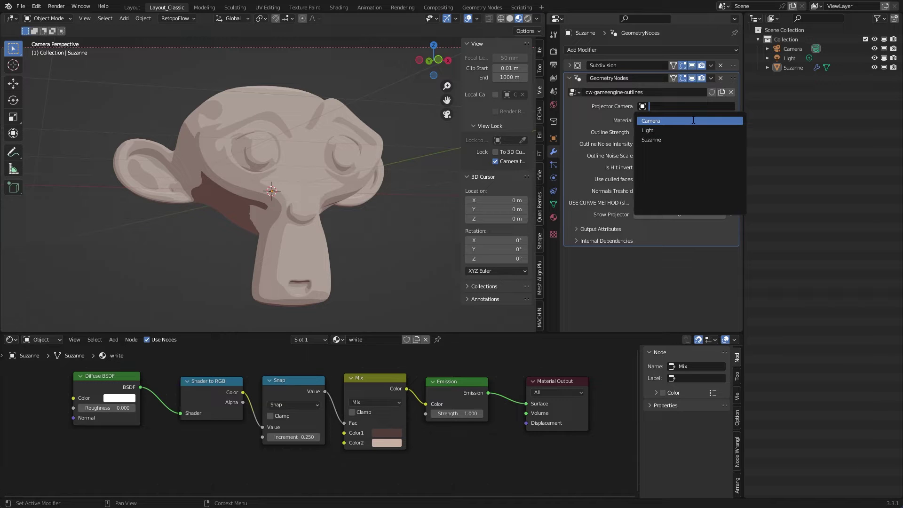
left_click(692, 120)
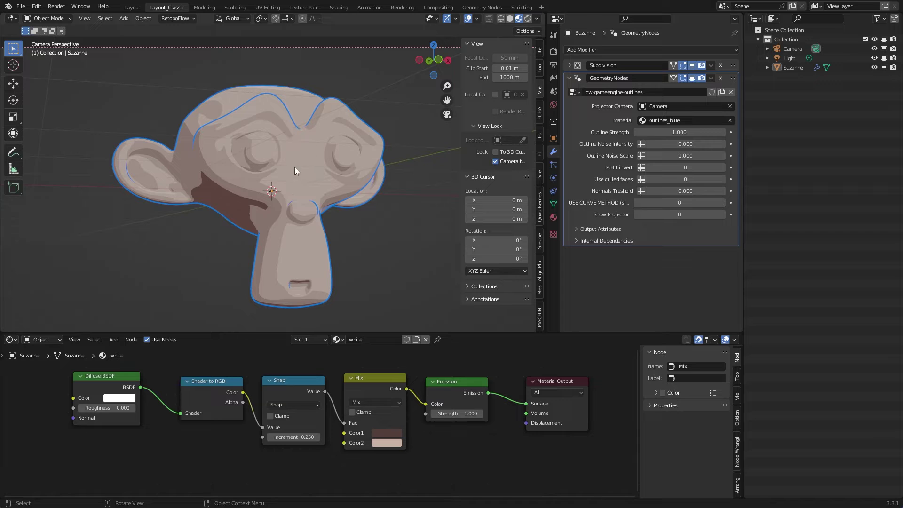
Step: Uncheck Camera to View in the sidebar and orbit freely around the blue-outlined Suzanne
middle_click_drag(292, 158, 342, 99)
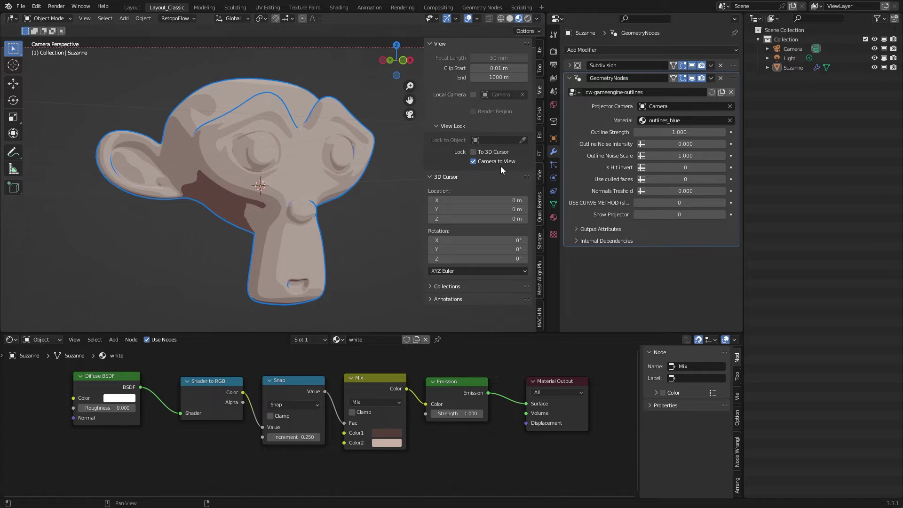
key("n")
mouse_move(292, 145)
middle_mouse_down()
mouse_move(219, 148)
mouse_move(302, 140)
middle_mouse_up()
key("n")
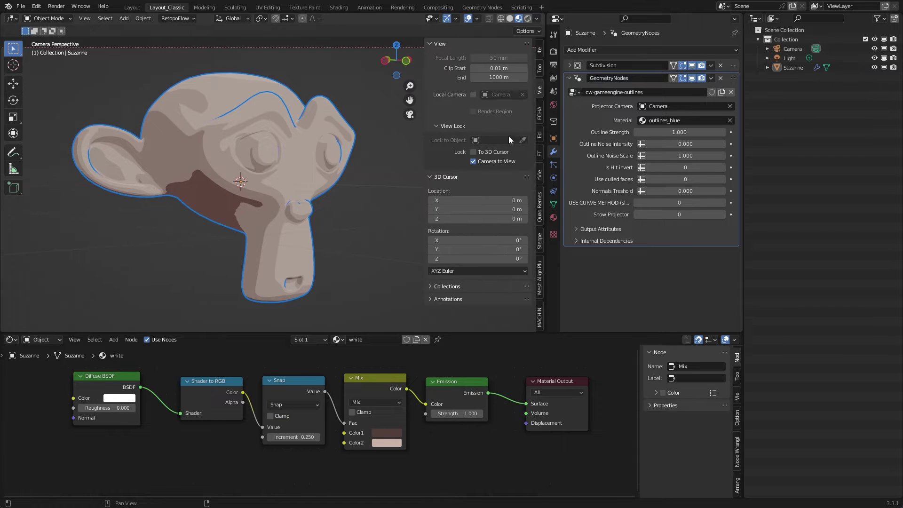
left_click(473, 162)
middle_click_drag(309, 161, 325, 127)
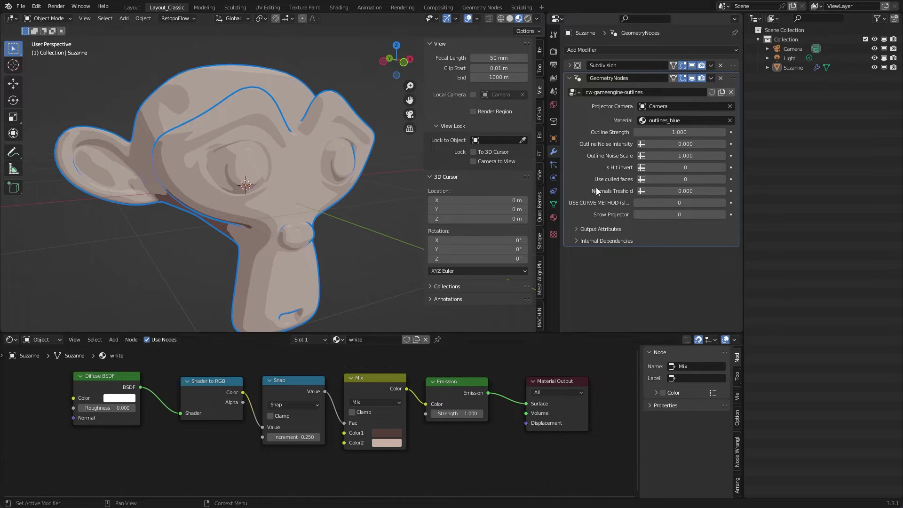
Step: Select the outlines_blue material slot to show its nodes, then return to the modifier stack
left_click(554, 217)
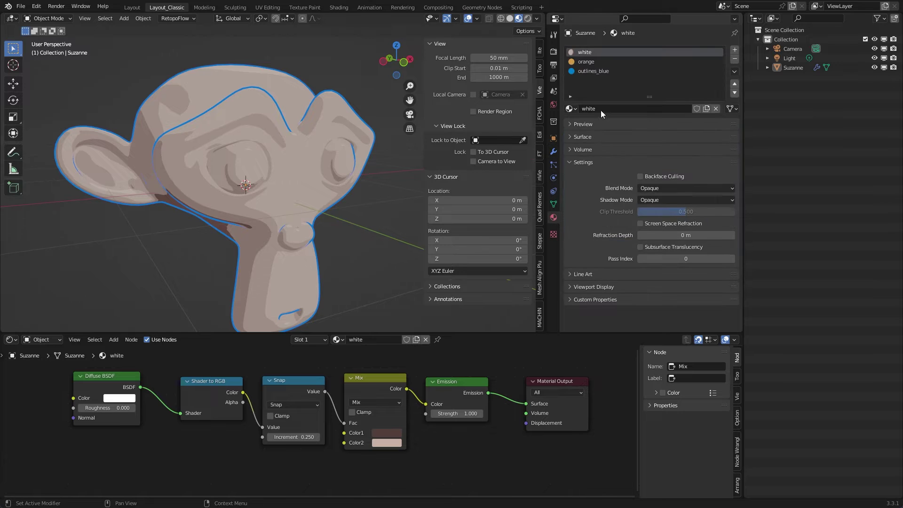
left_click(593, 70)
left_click(554, 151)
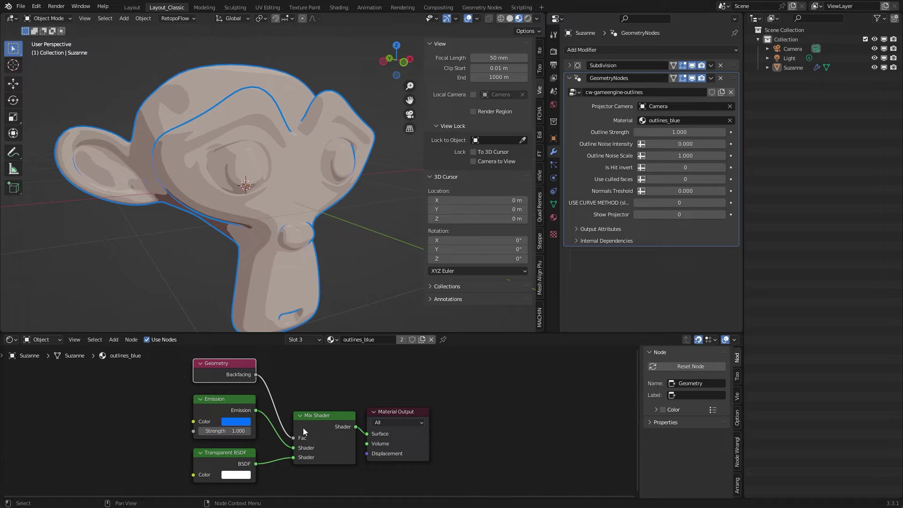
Step: Inspect the Geometry node's Backfacing output with Ctrl+H and enlarge the 3D view over the node editor
left_click(213, 404)
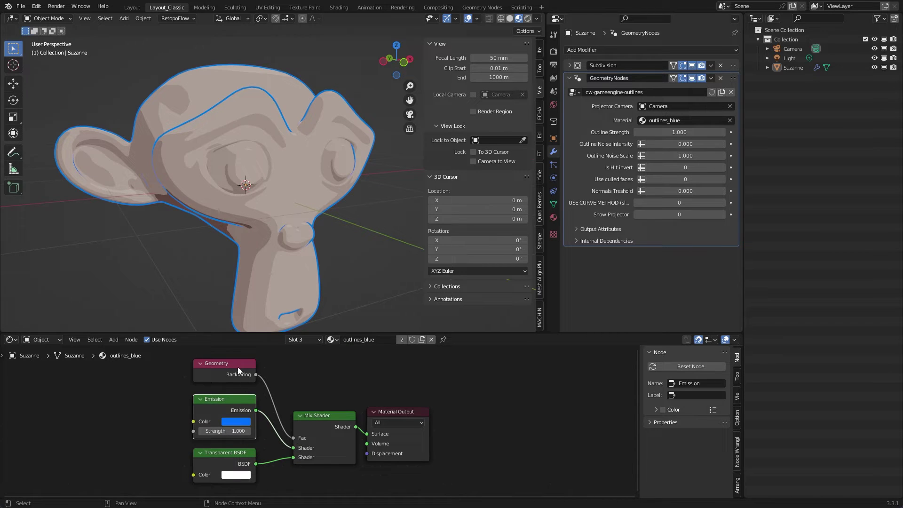
left_click(225, 380)
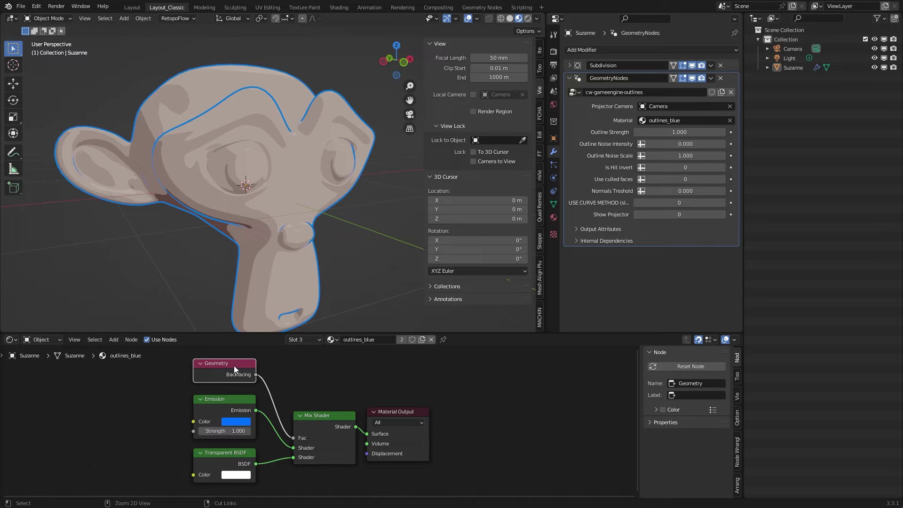
key("ctrl+h")
mouse_move(235, 360)
left_mouse_down()
mouse_move(155, 362)
mouse_move(287, 351)
mouse_move(235, 368)
left_mouse_up()
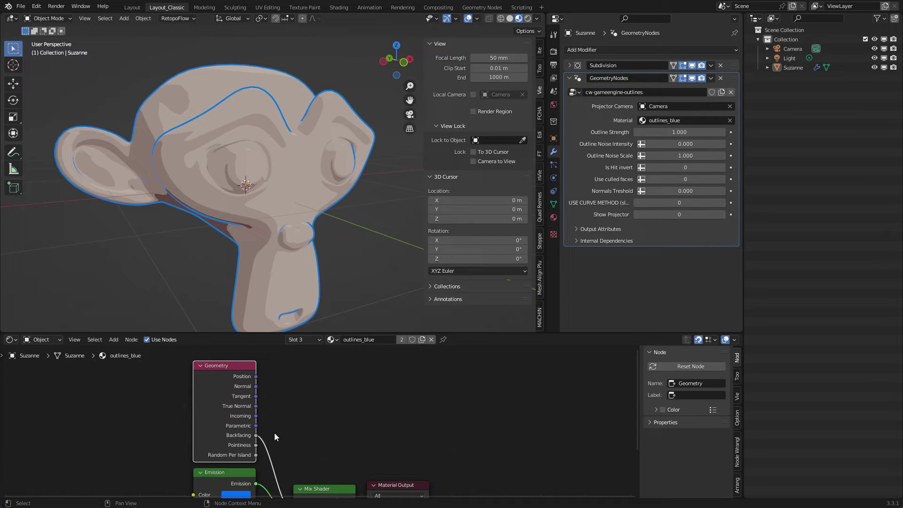
scroll(297, 416, "down", 1)
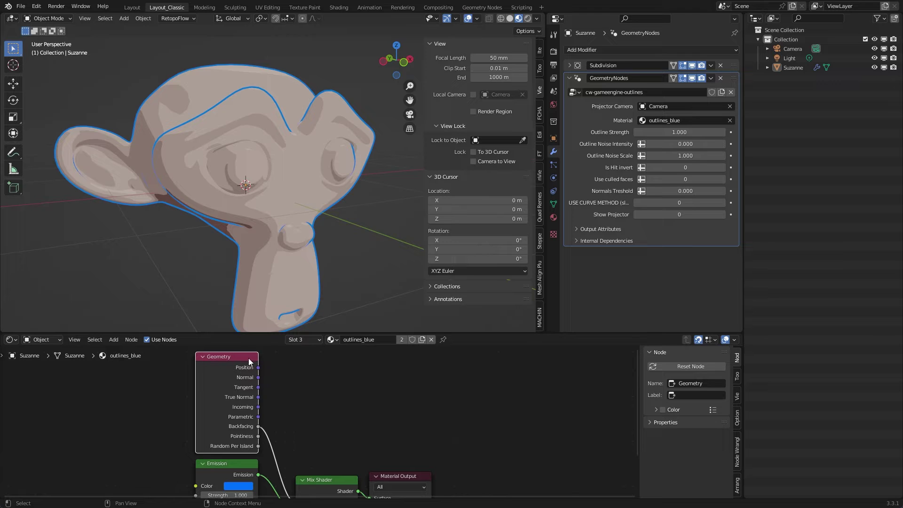
key("ctrl+h")
left_click_drag(250, 360, 247, 430)
scroll(288, 389, "down", 5)
scroll(288, 388, "down", 2)
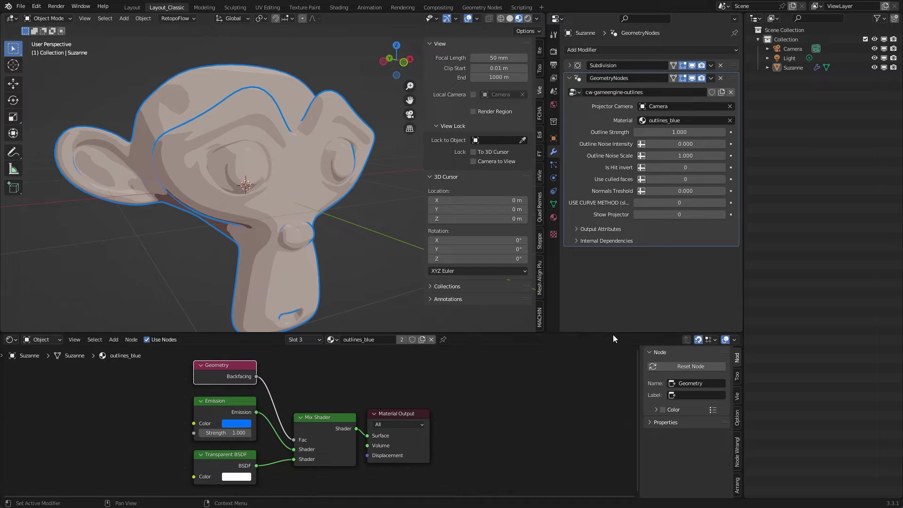
left_click_drag(527, 334, 527, 468)
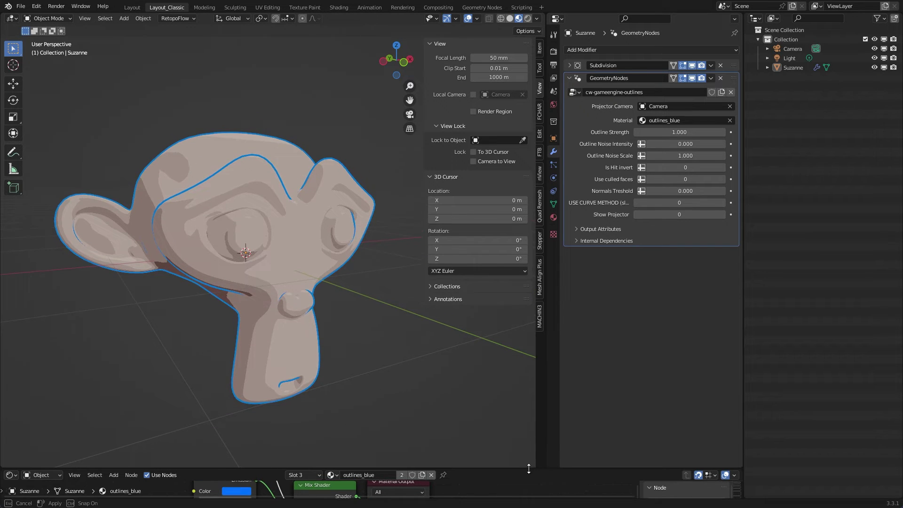
Step: Set Outline Strength to 2.000 and raise Outline Noise Intensity to roughen the outlines
mouse_move(322, 304)
middle_mouse_down()
mouse_move(306, 226)
mouse_move(299, 235)
mouse_move(308, 221)
middle_mouse_up()
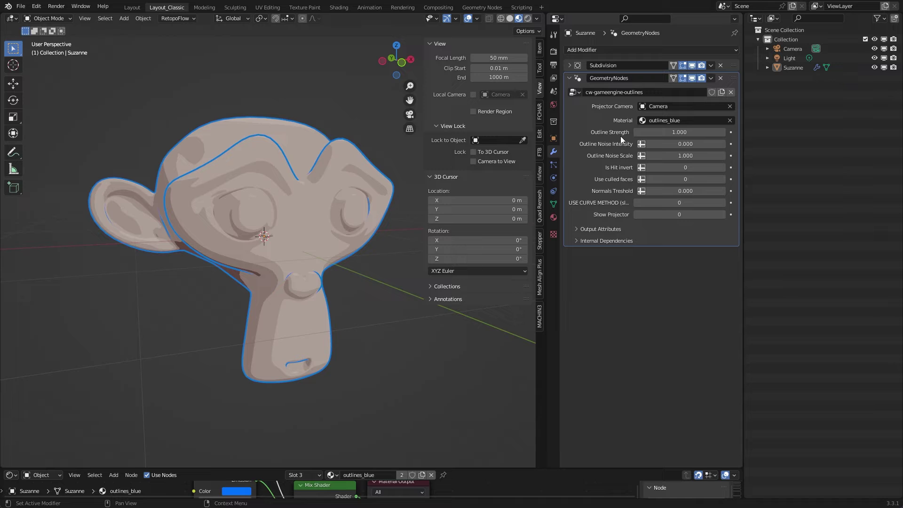
mouse_move(681, 137)
left_mouse_down()
mouse_move(724, 132)
mouse_move(689, 132)
mouse_move(699, 132)
left_mouse_up()
mouse_move(282, 178)
middle_mouse_down()
mouse_move(215, 168)
mouse_move(289, 184)
middle_mouse_up()
left_click(690, 133)
type("2")
key("Return")
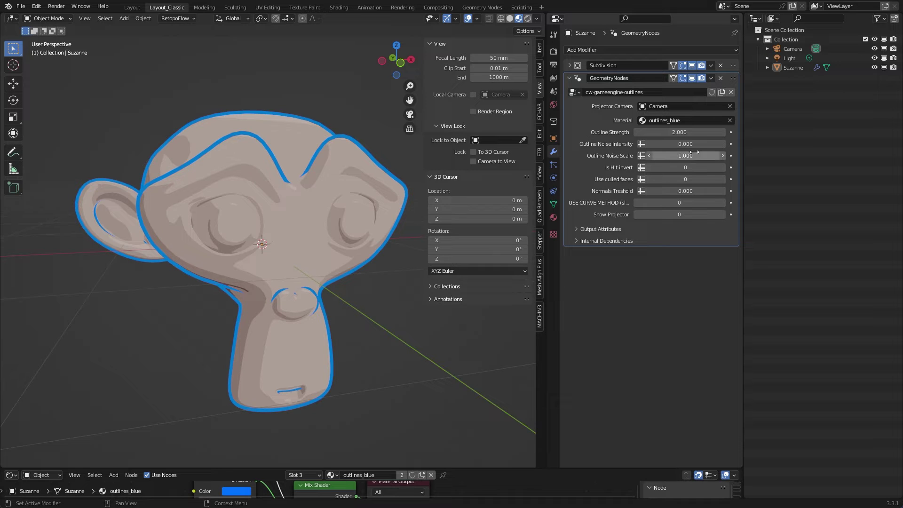
left_click_drag(679, 144, 724, 144)
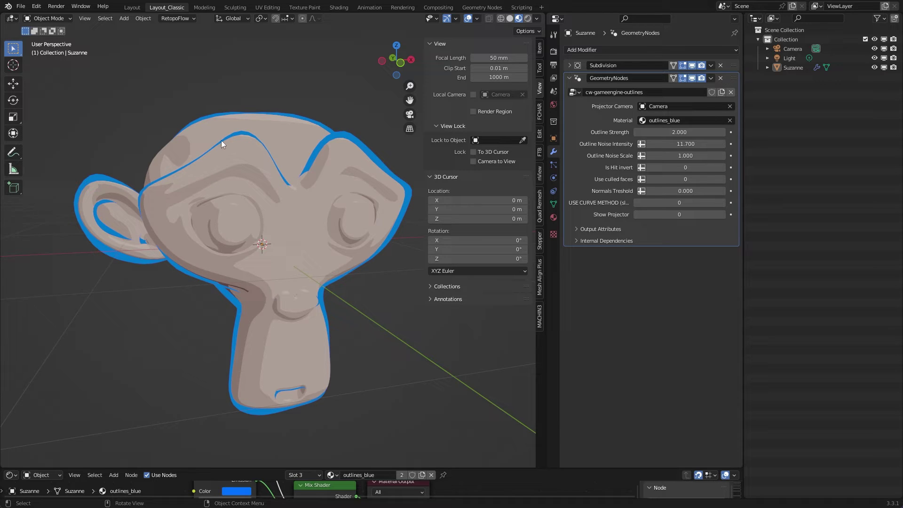
Step: Orbit to inspect the noisy outlines and set Outline Noise Intensity to 10
middle_click_drag(307, 185, 336, 181)
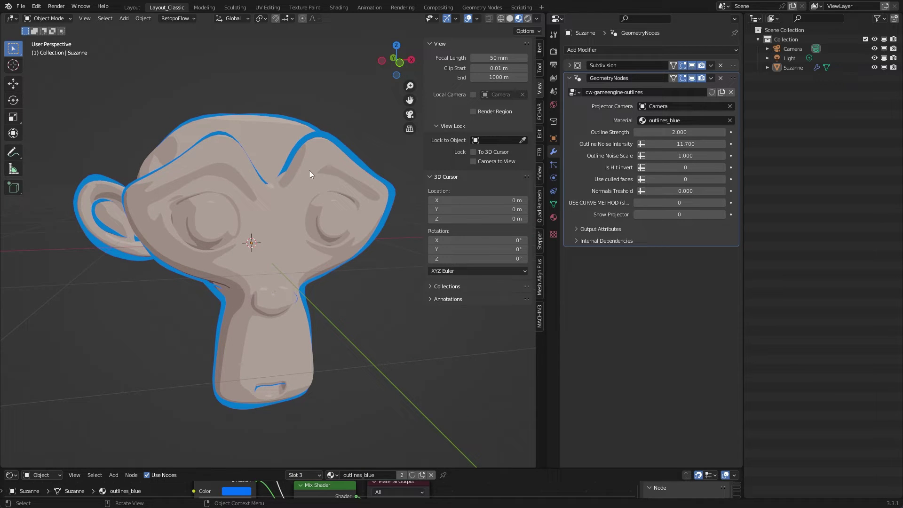
middle_click_drag(309, 170, 323, 171)
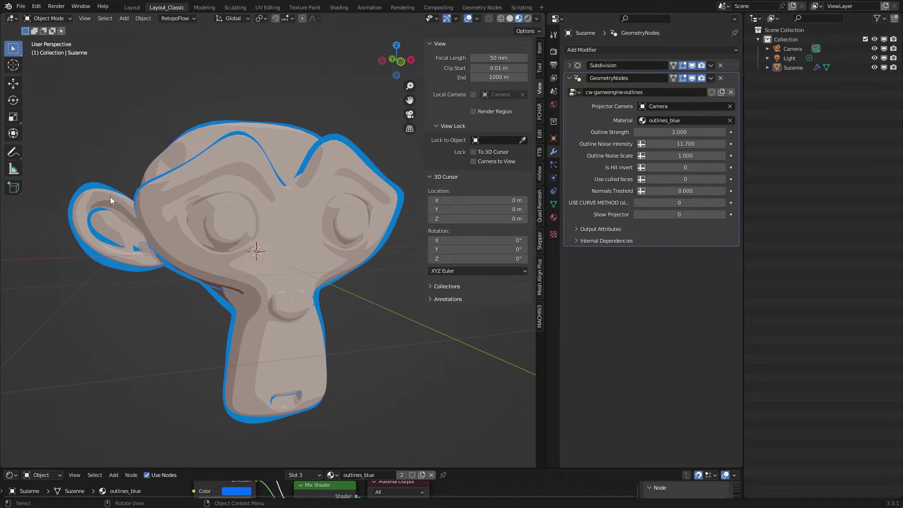
middle_click_drag(98, 217, 241, 215)
left_click(688, 146)
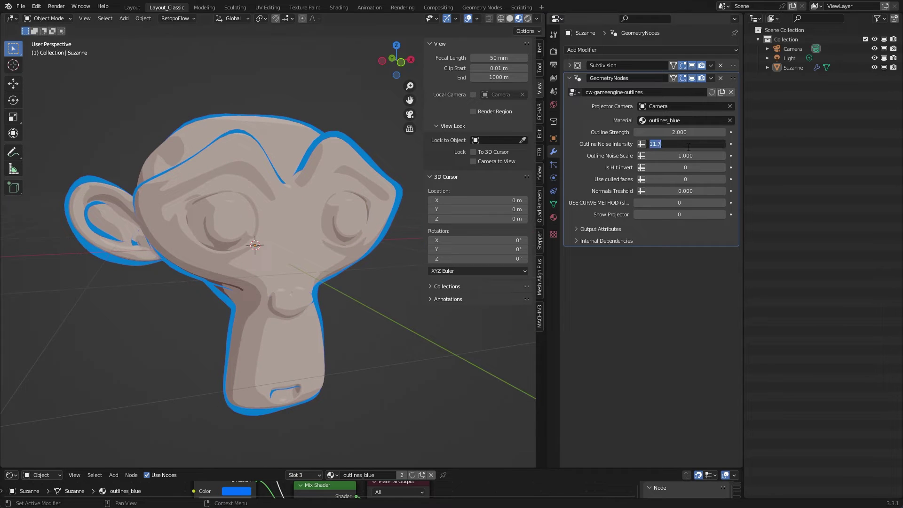
type("10")
key("Return")
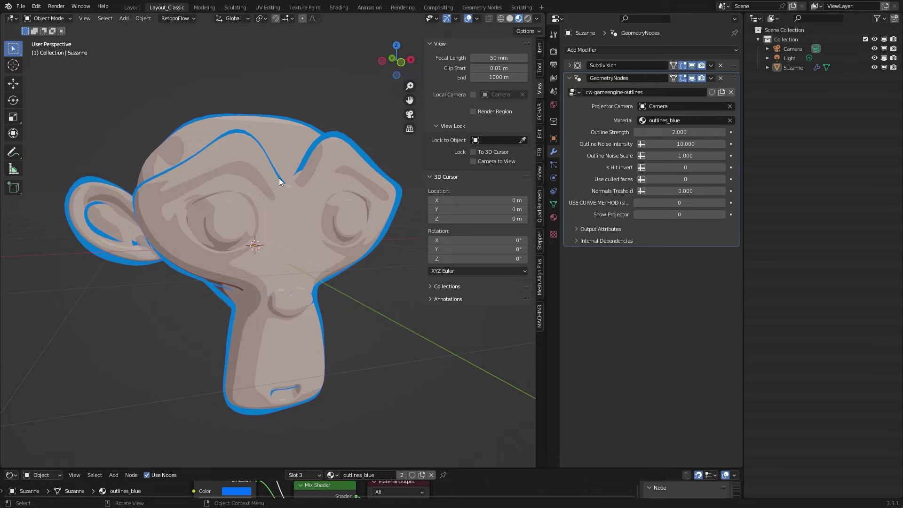
middle_click_drag(279, 180, 98, 164)
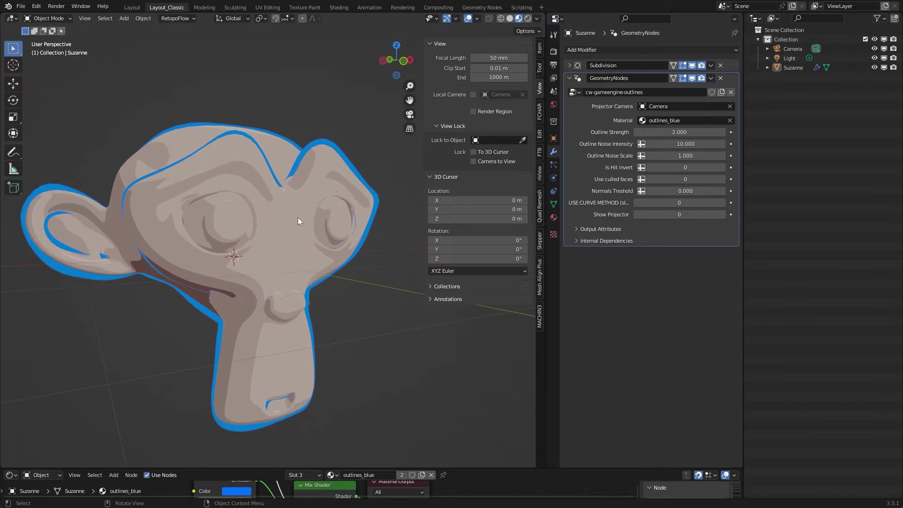
Step: Set Outline Noise Scale to 5, then orbit and pan to view Suzanne from the side
left_click_drag(685, 155, 795, 155)
middle_click_drag(213, 191, 178, 170)
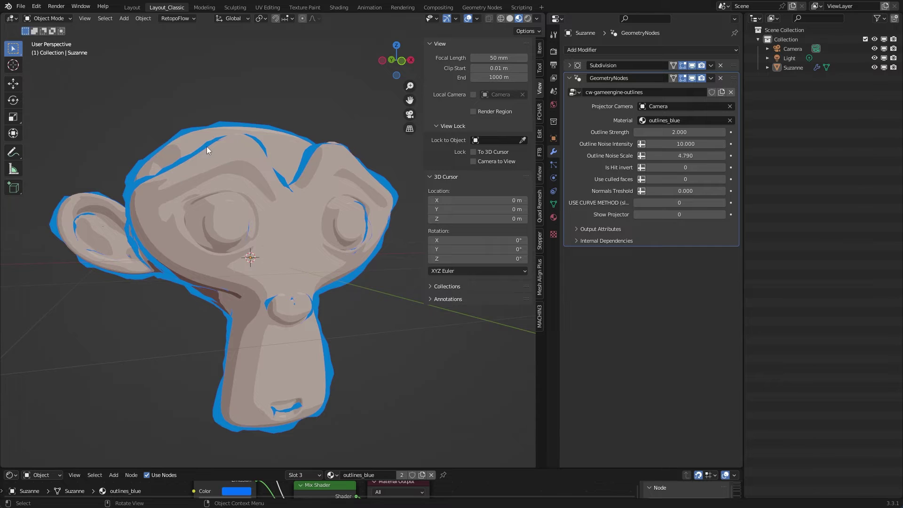
left_click(725, 157)
type("5")
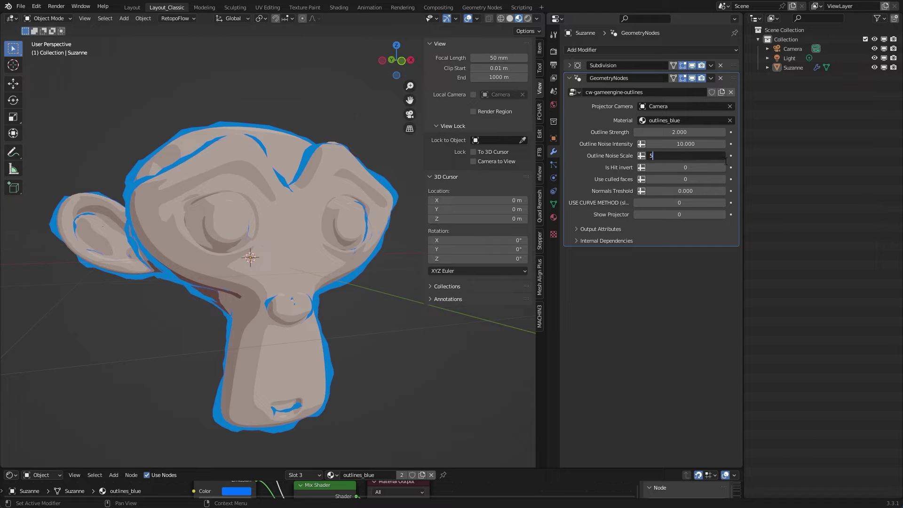
key("Return")
middle_click_drag(315, 187, 239, 150)
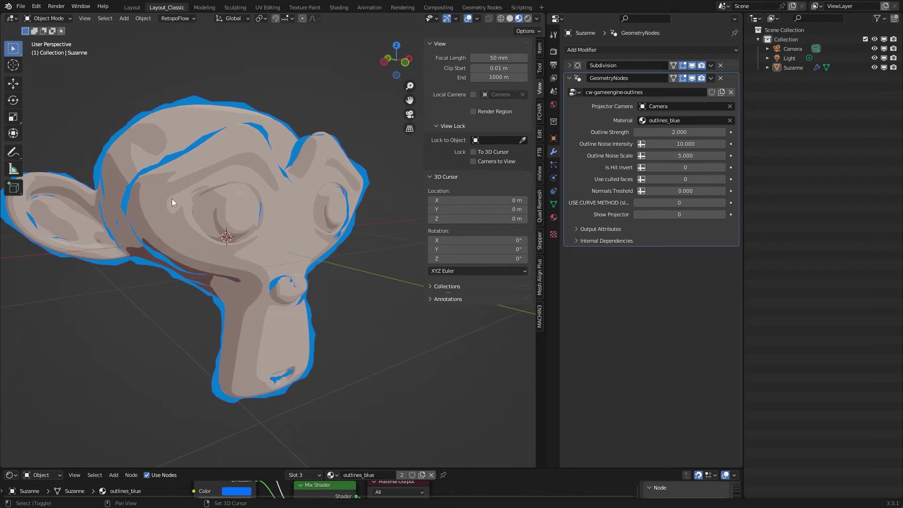
middle_click_drag(171, 198, 214, 174, "shift")
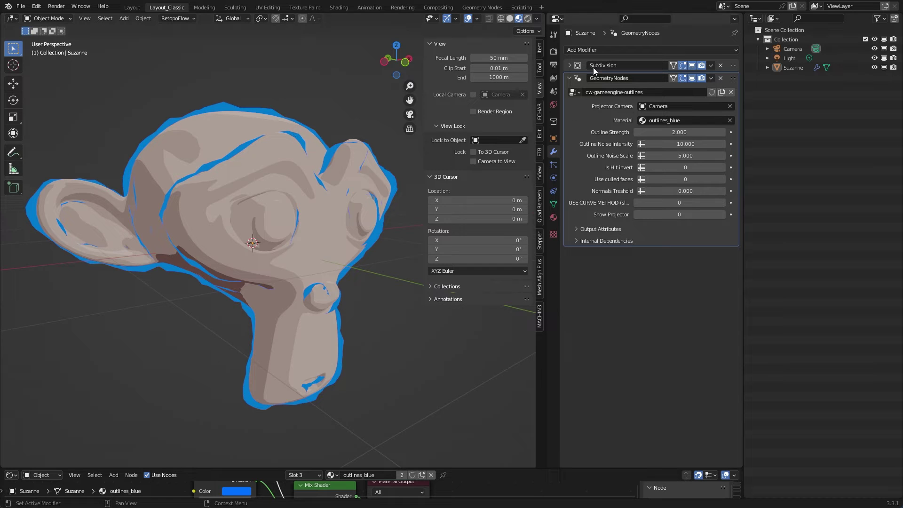
Step: Compare outlines with the Subdivision modifier's viewport display off and on, then expand its settings
left_click(692, 66)
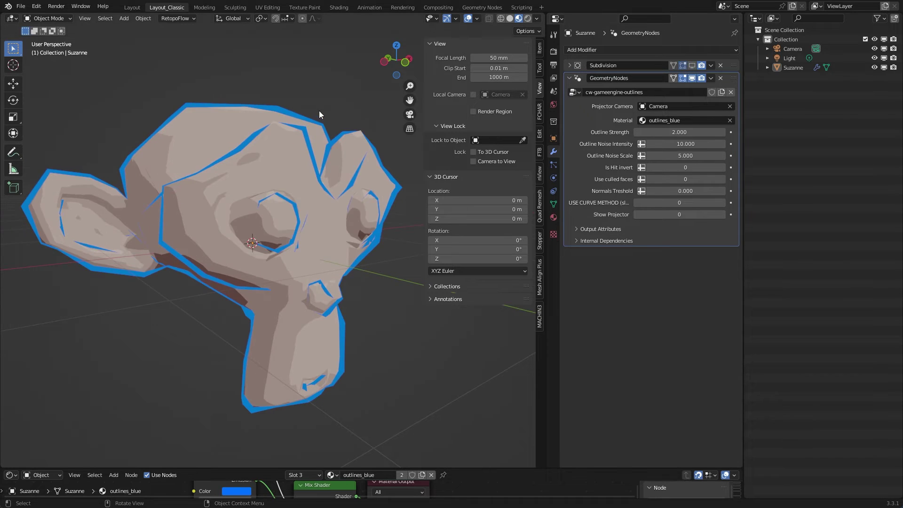
middle_click_drag(328, 138, 239, 149)
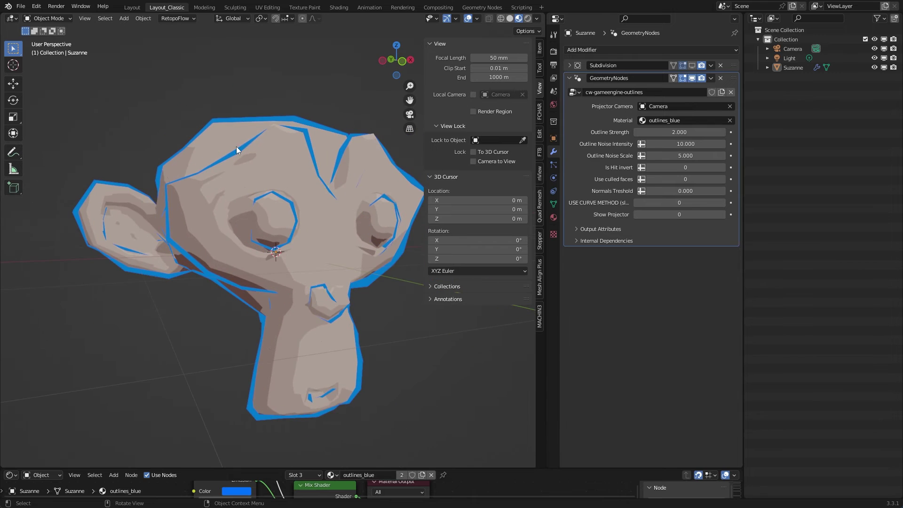
left_click(693, 66)
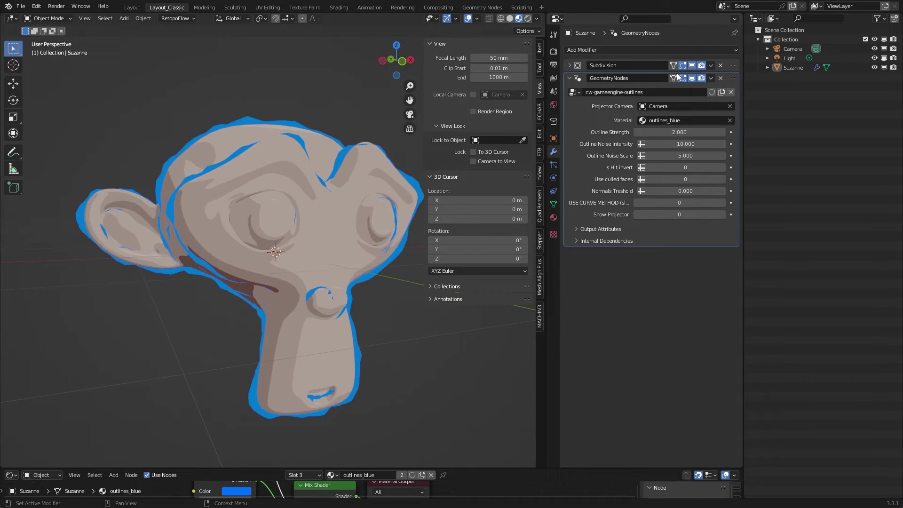
left_click(570, 66)
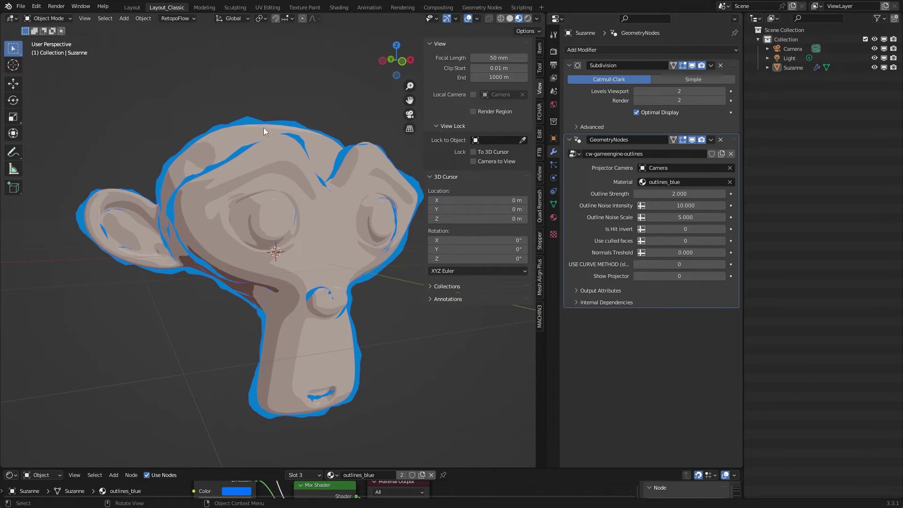
Step: Set the viewport subdivision level to 4 and inspect the smoother mesh
left_click(706, 92)
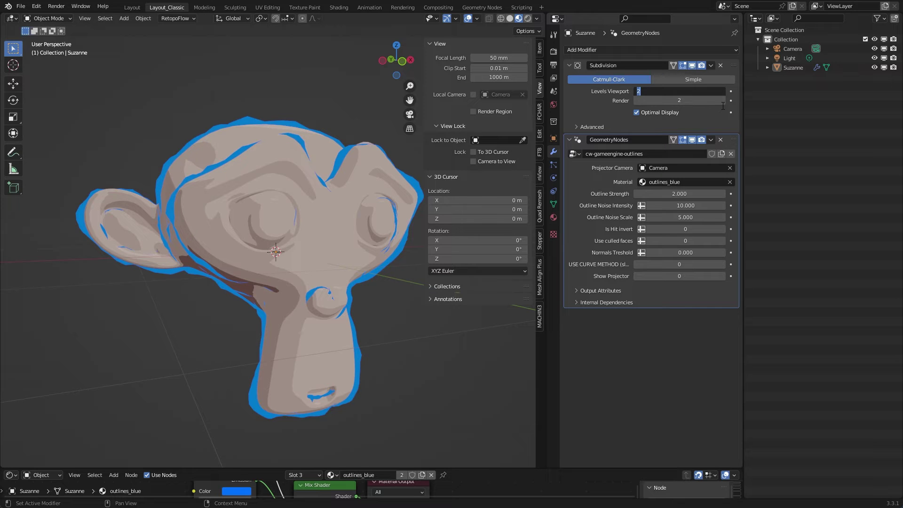
type("4")
key("Return")
middle_click_drag(267, 144, 219, 129)
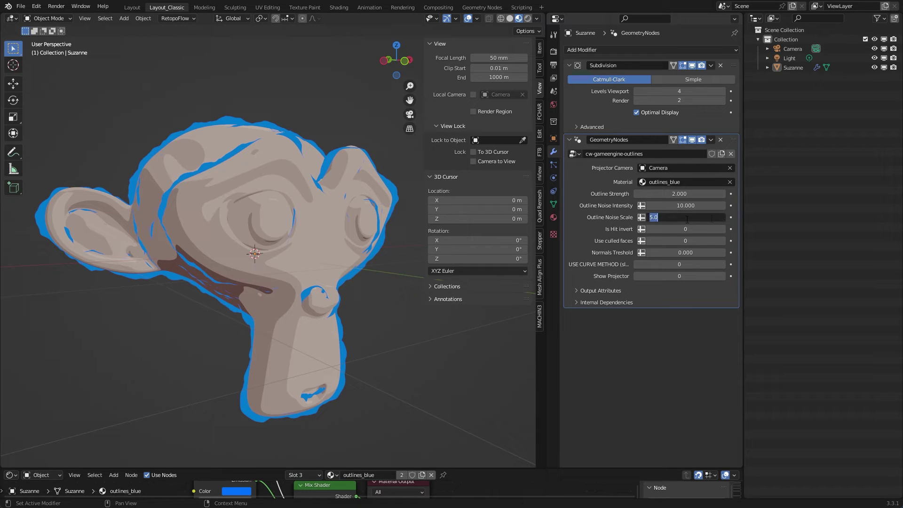
Step: Set Outline Noise Scale to 2, then test and cancel a stronger noise intensity, keeping 10
key("Return")
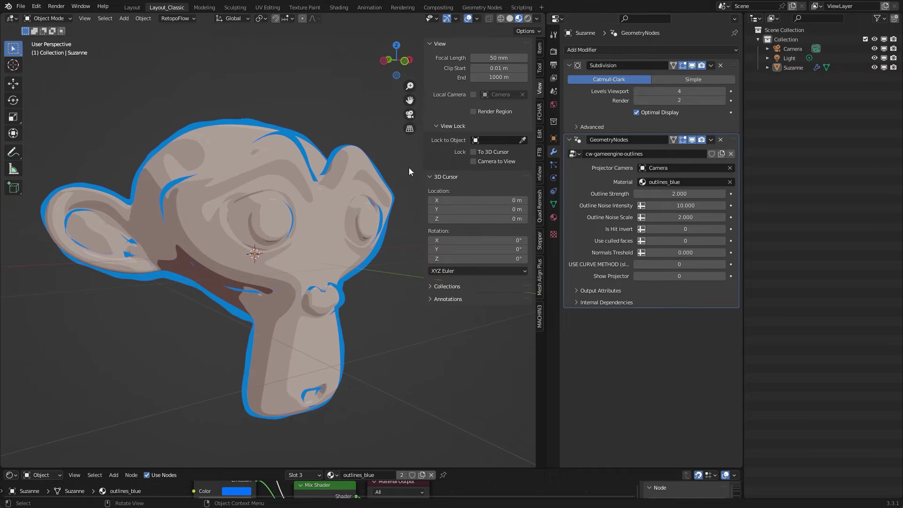
middle_click_drag(408, 167, 270, 129)
left_click_drag(701, 205, 719, 206)
key("Escape")
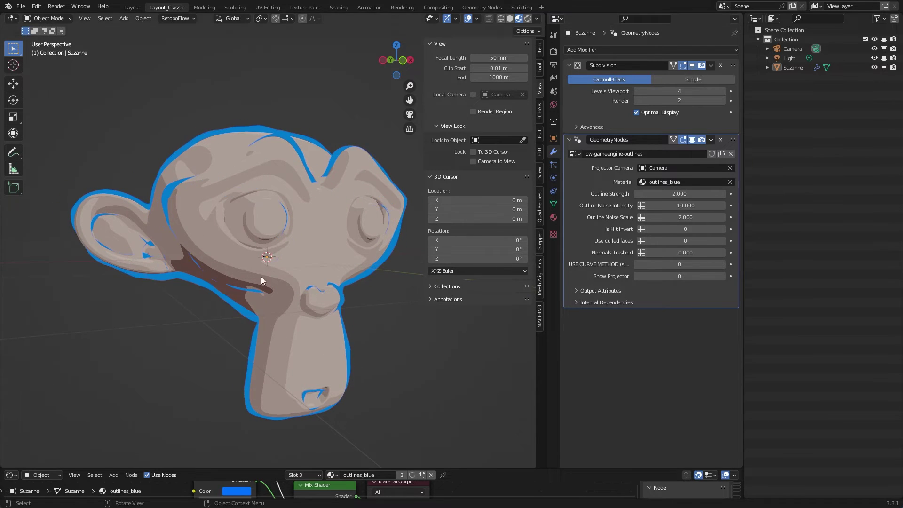
Step: Drop the viewport subdivision level to 3 and set Outline Noise Scale to 3
left_click(704, 91)
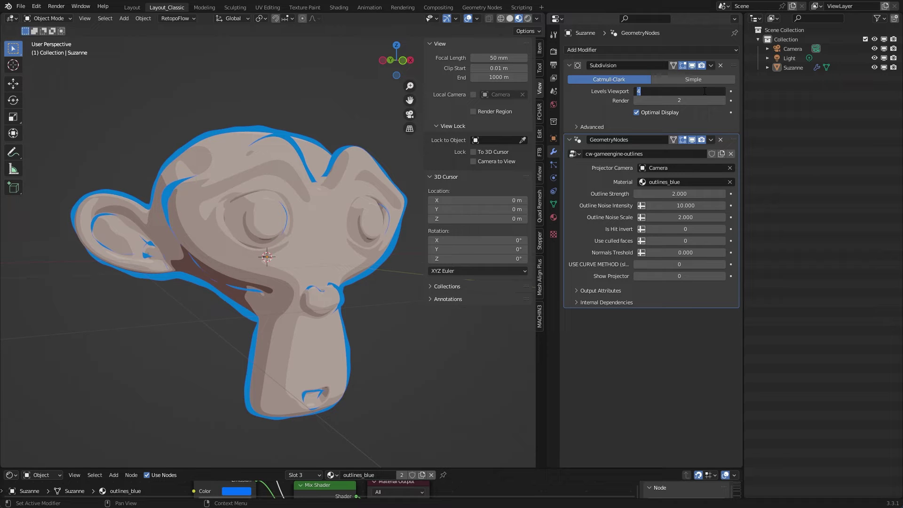
type("3")
key("Return")
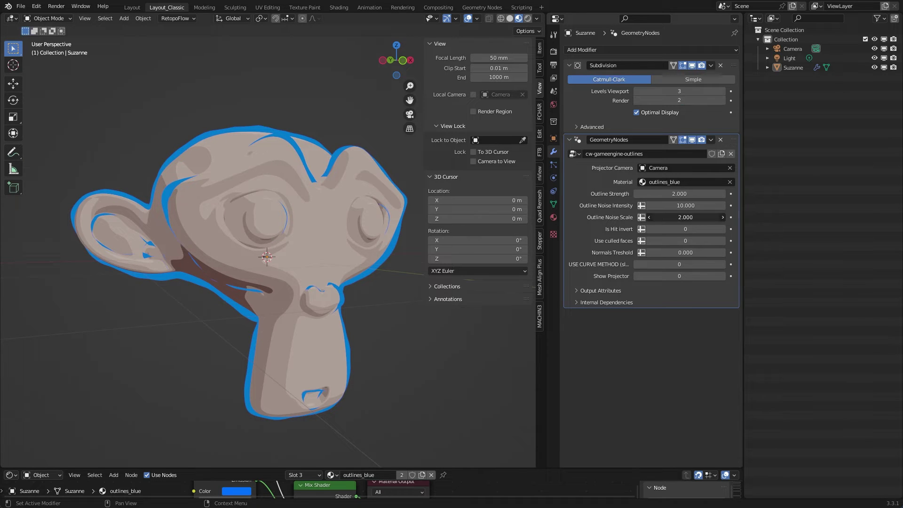
left_click_drag(687, 217, 693, 217)
left_click(694, 215)
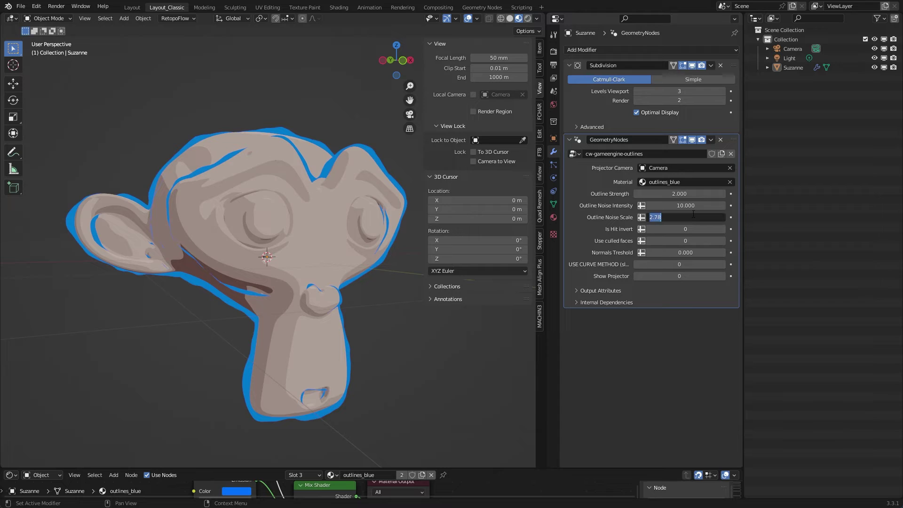
type("3")
key("Return")
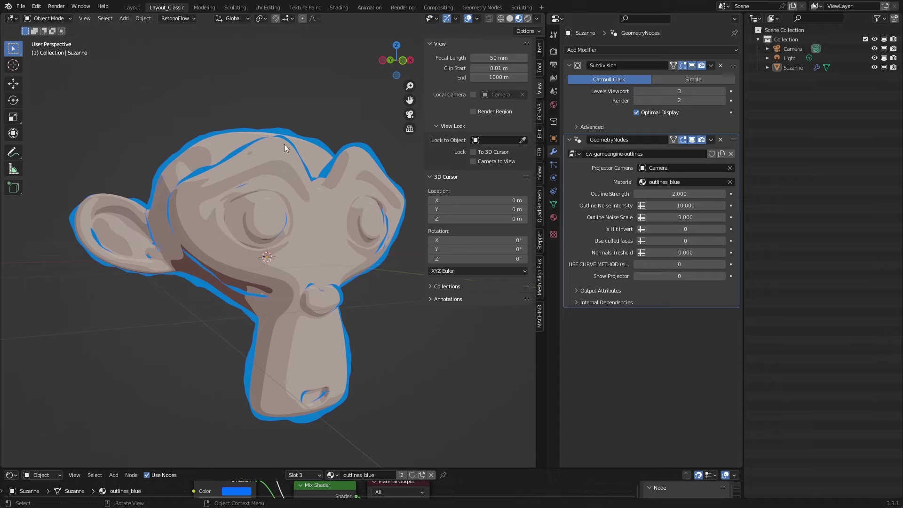
Step: Orbit to a near-frontal view of Suzanne and drag Outline Noise Scale up to 5.21
middle_click_drag(284, 144, 245, 187)
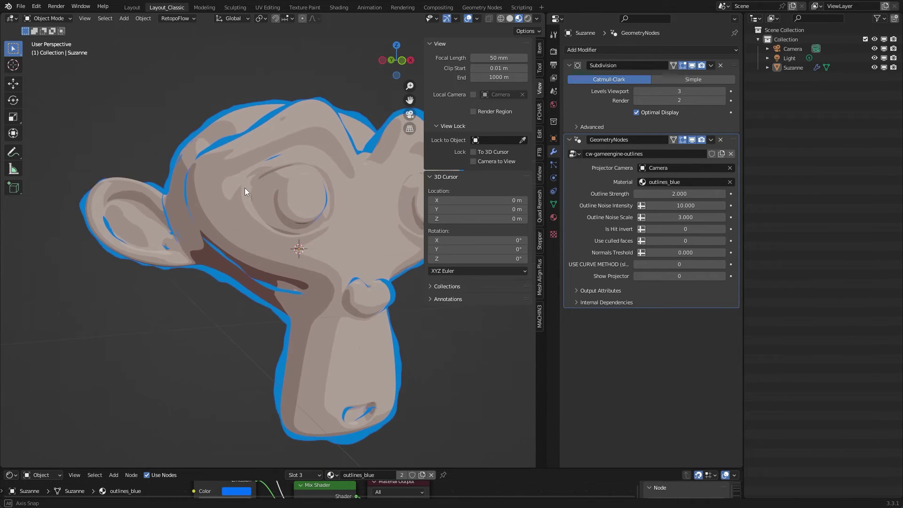
middle_click_drag(288, 210, 306, 204)
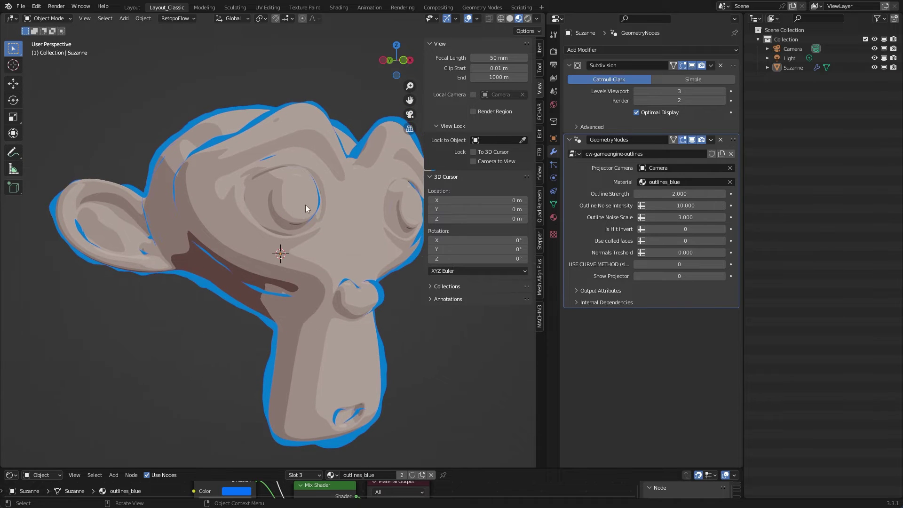
middle_click_drag(305, 274, 271, 240)
middle_click_drag(187, 222, 312, 200)
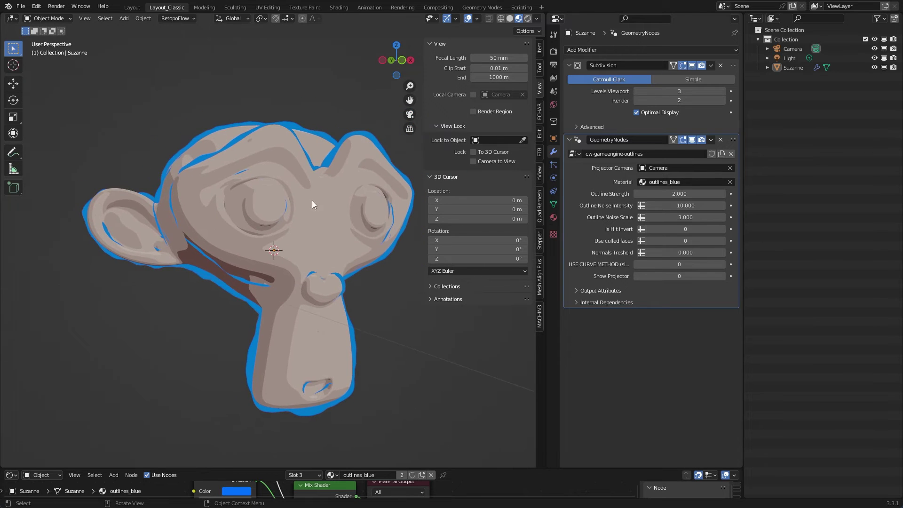
left_click_drag(682, 217, 723, 217)
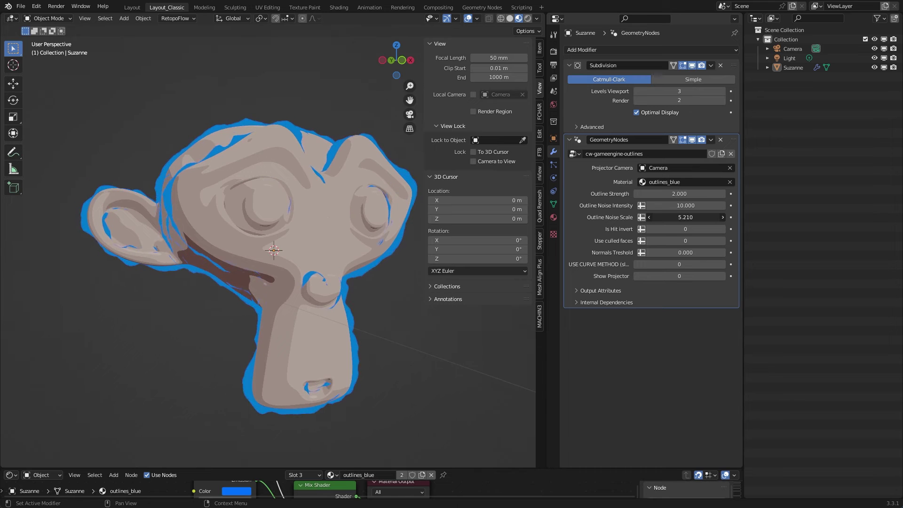
Step: Orbit toward Suzanne's front and set Use culled faces to 1, leaving silhouette-only outlines
scroll(179, 216, "up", 1)
middle_click_drag(179, 215, 164, 202)
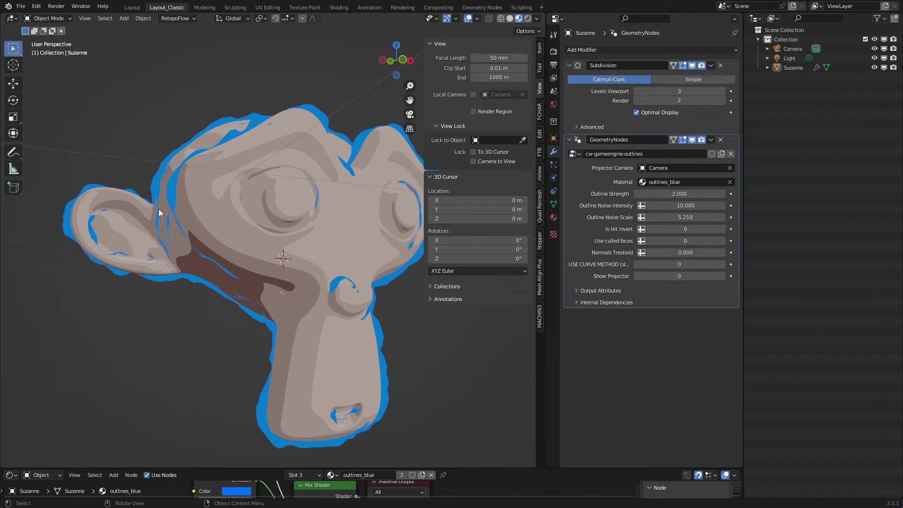
middle_click_drag(229, 229, 171, 222)
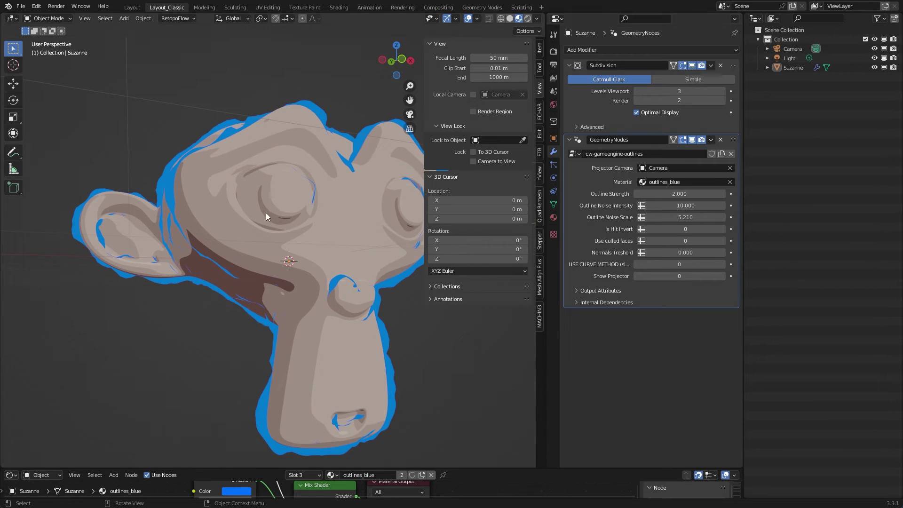
mouse_move(266, 213)
middle_mouse_down()
mouse_move(267, 204)
mouse_move(283, 210)
middle_mouse_up()
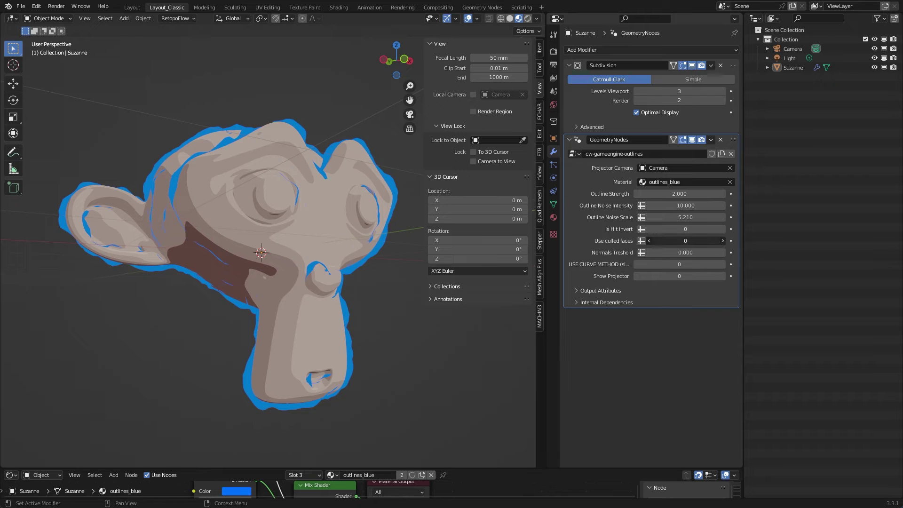
left_click(723, 240)
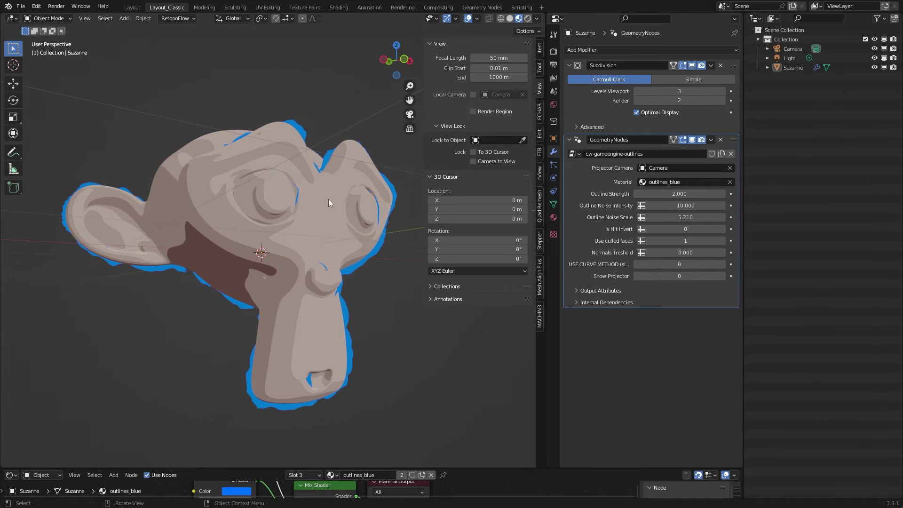
mouse_move(267, 196)
middle_mouse_down()
mouse_move(227, 197)
mouse_move(266, 190)
middle_mouse_up()
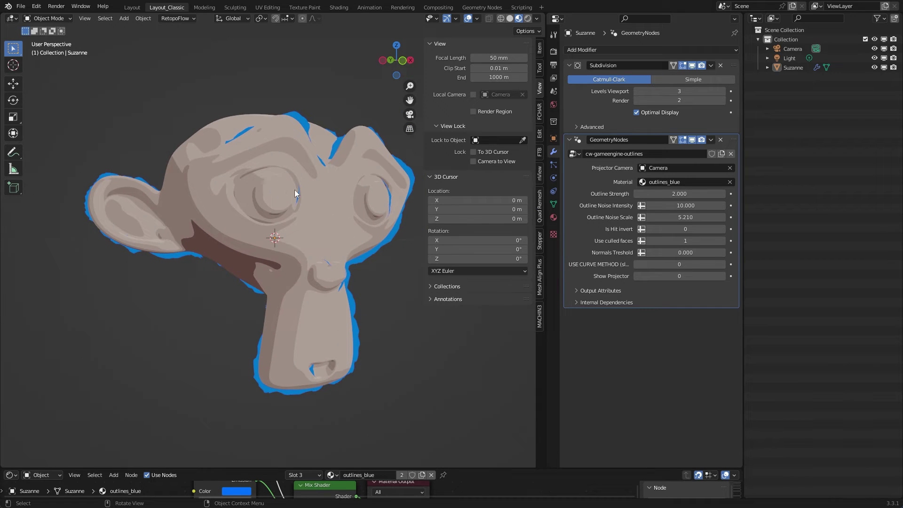
Step: View through the camera with Camera to View locked, frame Suzanne larger, and set Use culled faces to 0
key("KP_0")
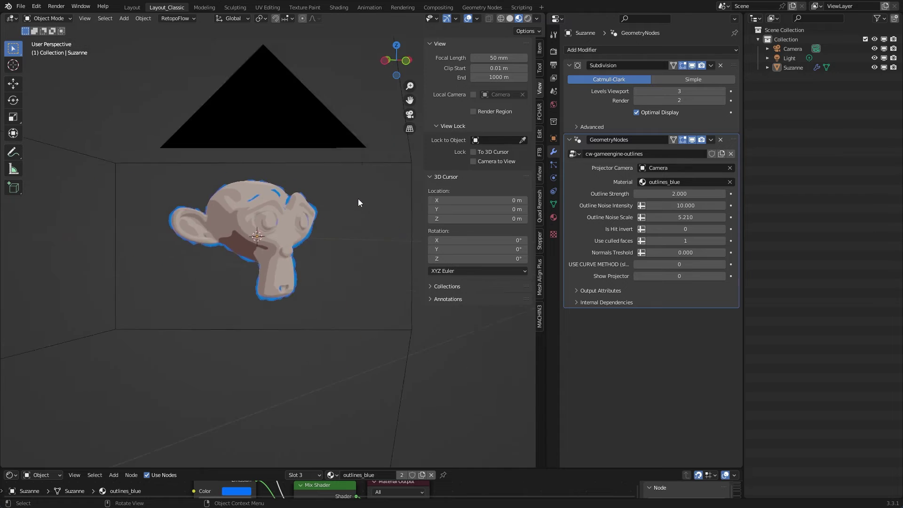
key("KP_0")
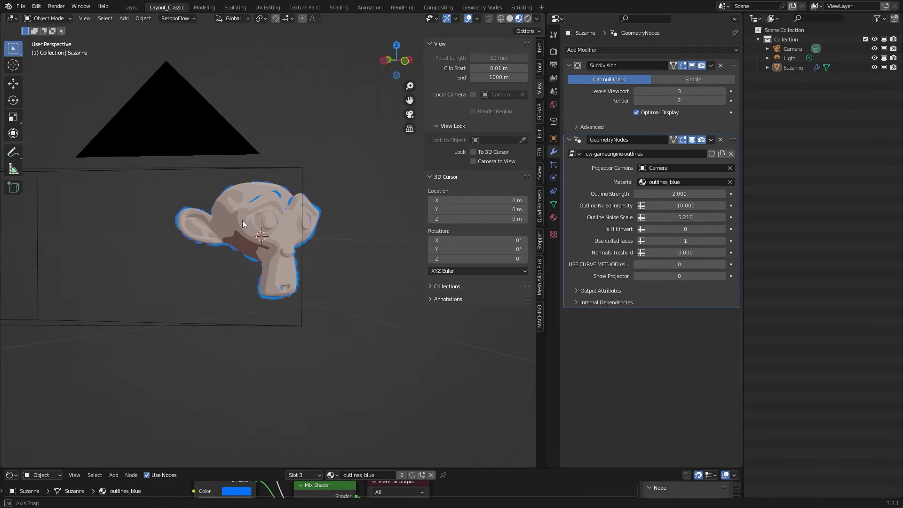
key("KP_0")
left_click(473, 162)
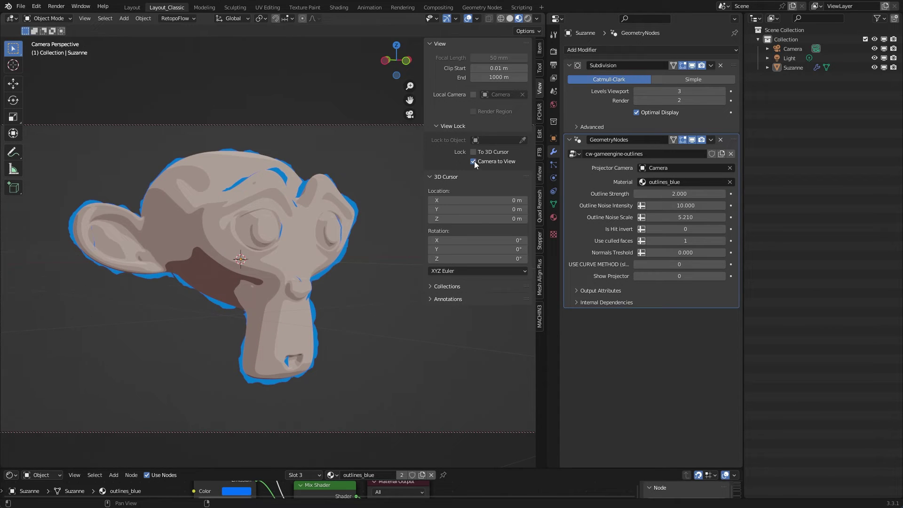
middle_click_drag(278, 243, 217, 233)
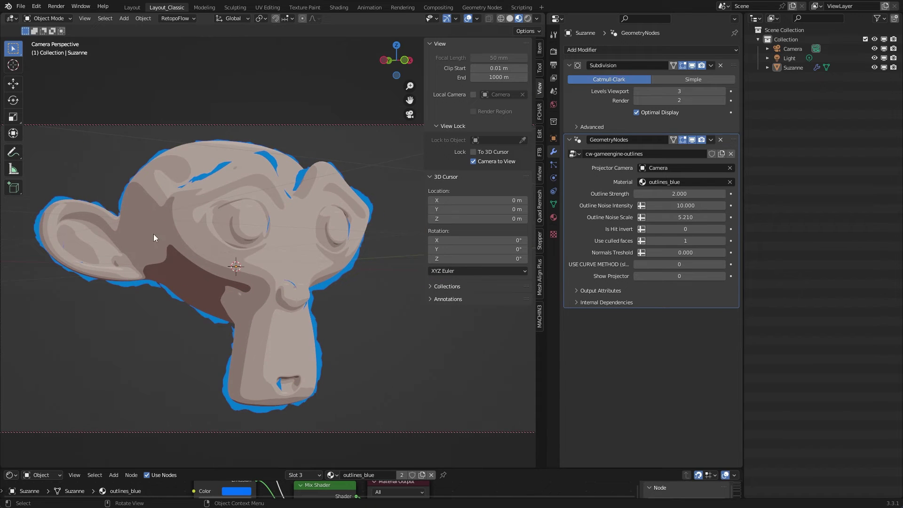
mouse_move(153, 233)
middle_mouse_down()
mouse_move(150, 213)
mouse_move(165, 239)
mouse_move(160, 231)
middle_mouse_up()
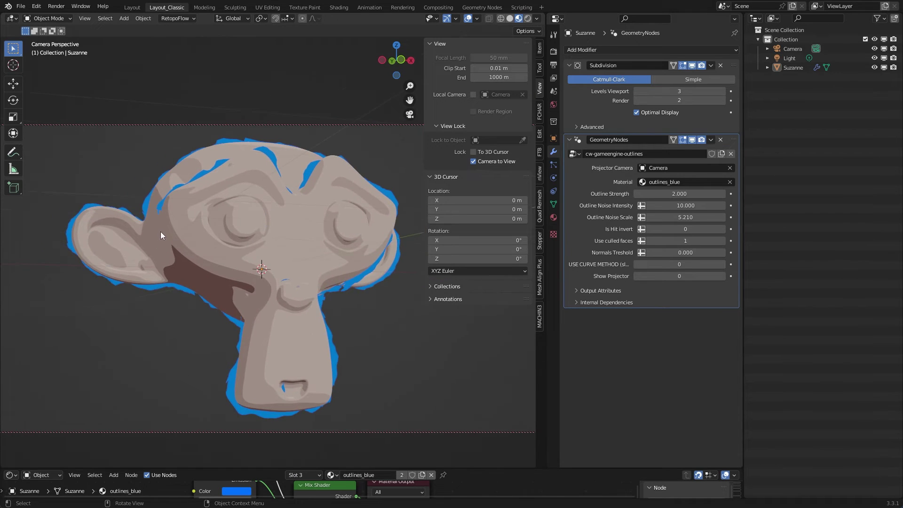
left_click_drag(697, 245, 678, 245)
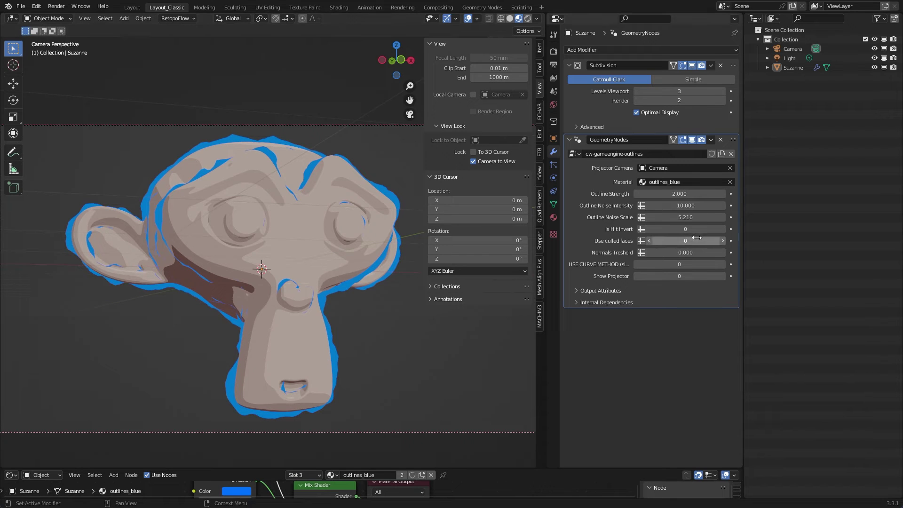
Step: Set Use culled faces back to 1 and raise Normals Treshold to about 1.49
left_click_drag(697, 238, 706, 238)
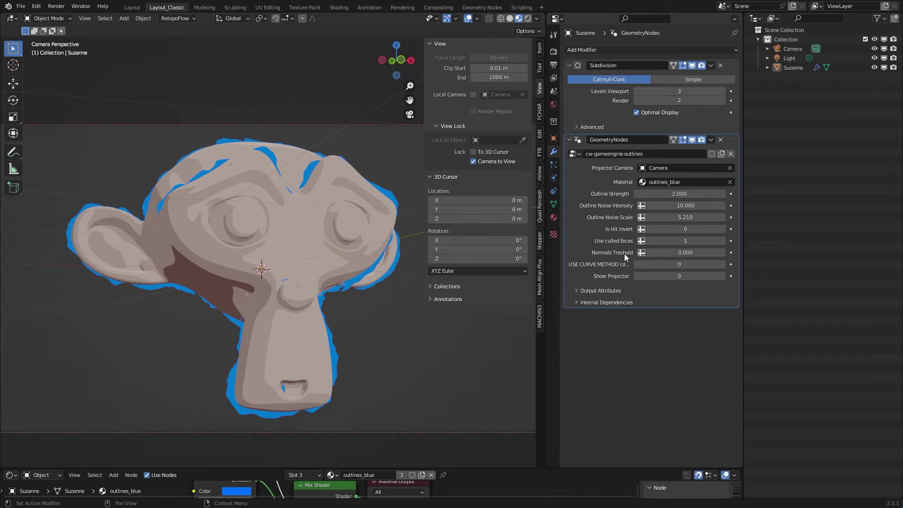
left_click_drag(682, 253, 695, 253)
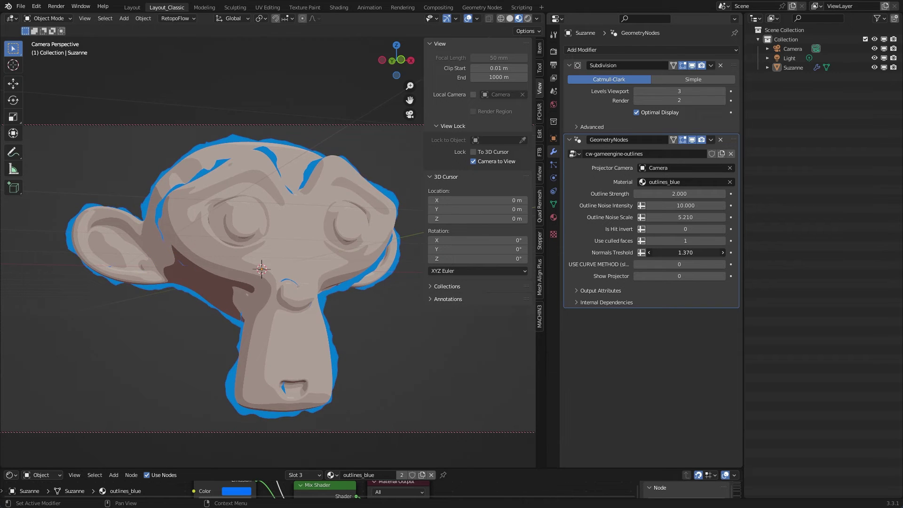
left_click_drag(695, 252, 698, 252)
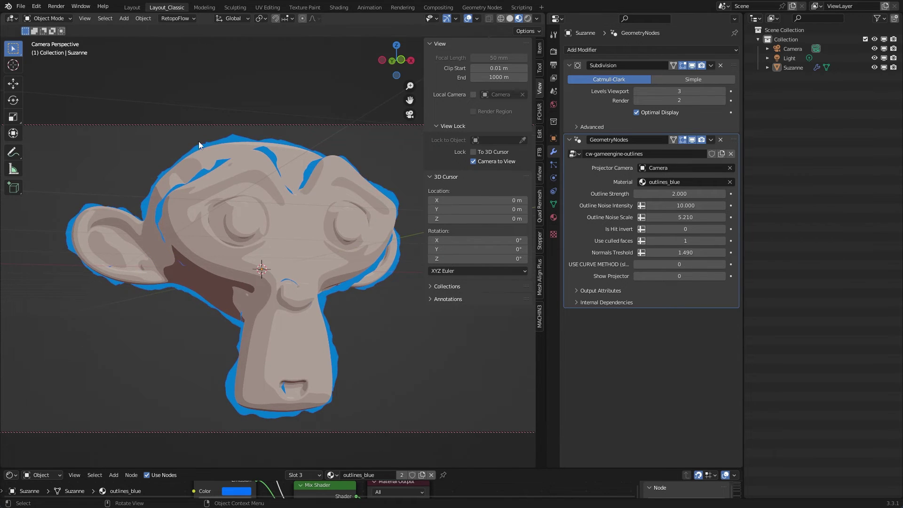
middle_click_drag(184, 233, 213, 245)
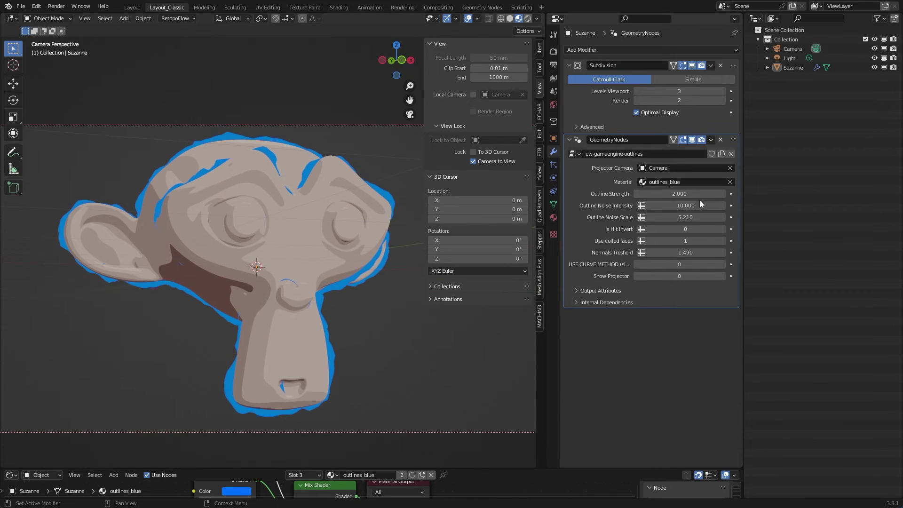
Step: Set Outline Noise Scale to 3, and test Outline Strength at 1 before restoring it to 2
left_click(705, 217)
type("3")
key("Return")
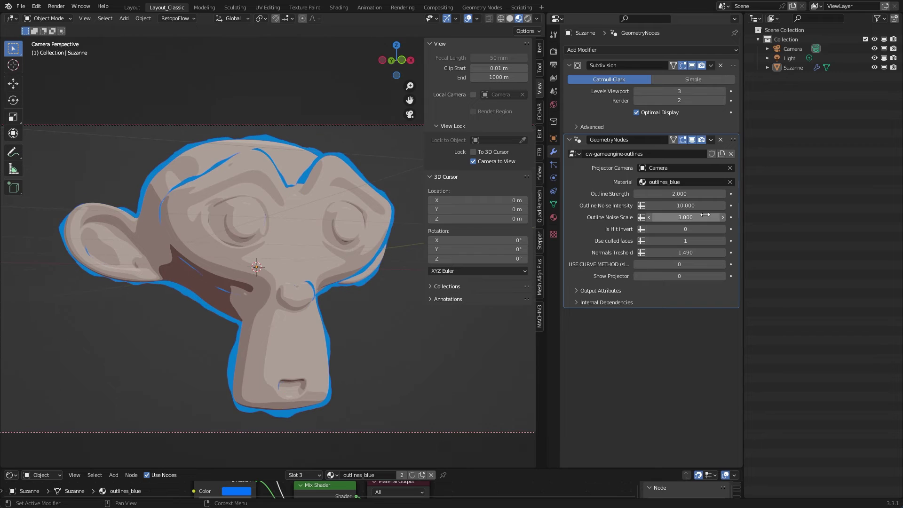
left_click(699, 193)
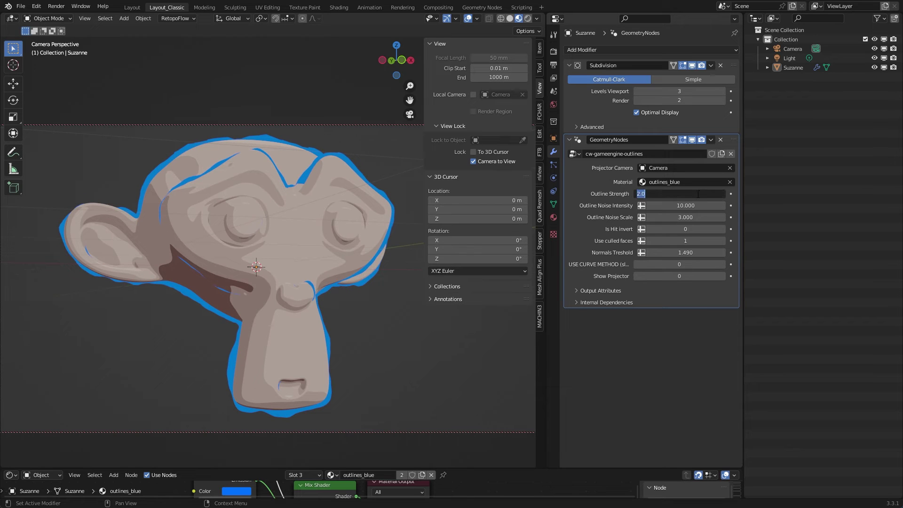
type("1")
key("Return")
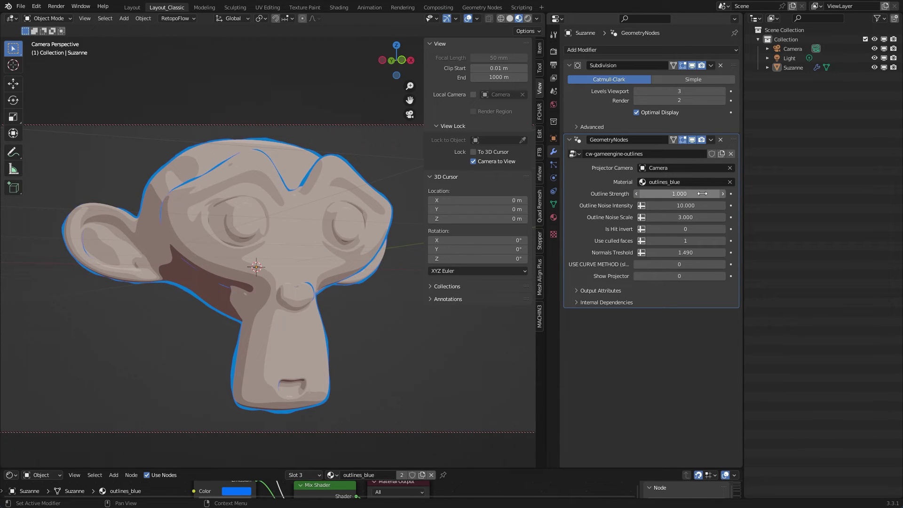
left_click(696, 194)
type("2")
key("Return")
Step: Return Outline Noise Intensity to 10 and set Normals Treshold to 1.5, testing higher values
mouse_move(686, 206)
left_mouse_down()
mouse_move(722, 205)
mouse_move(696, 206)
left_mouse_up()
middle_click_drag(290, 235, 310, 244)
left_click(696, 252)
type("1")
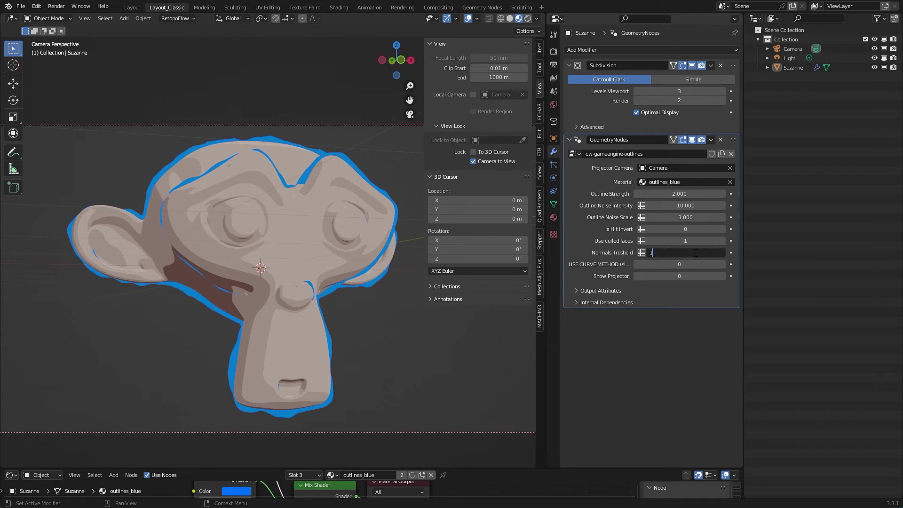
type(".5")
key("Return")
mouse_move(685, 252)
left_mouse_down()
mouse_move(668, 253)
mouse_move(676, 252)
left_mouse_up()
Step: Keep Normals Treshold at 1.500, enlarge the lower area and make it a 3D Viewport
key("Escape")
left_click_drag(504, 467, 504, 267)
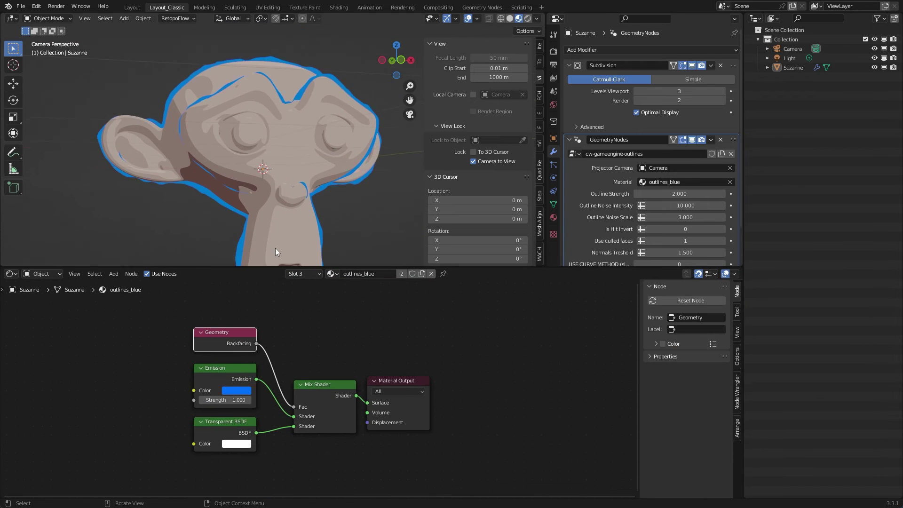
left_click(11, 273)
left_click(26, 300)
Step: Orbit the lower view to show Suzanne and the camera, then move the camera to her side
middle_click_drag(216, 363, 352, 346)
scroll(321, 382, "up", 6)
left_click(366, 357)
scroll(396, 417, "down", 3)
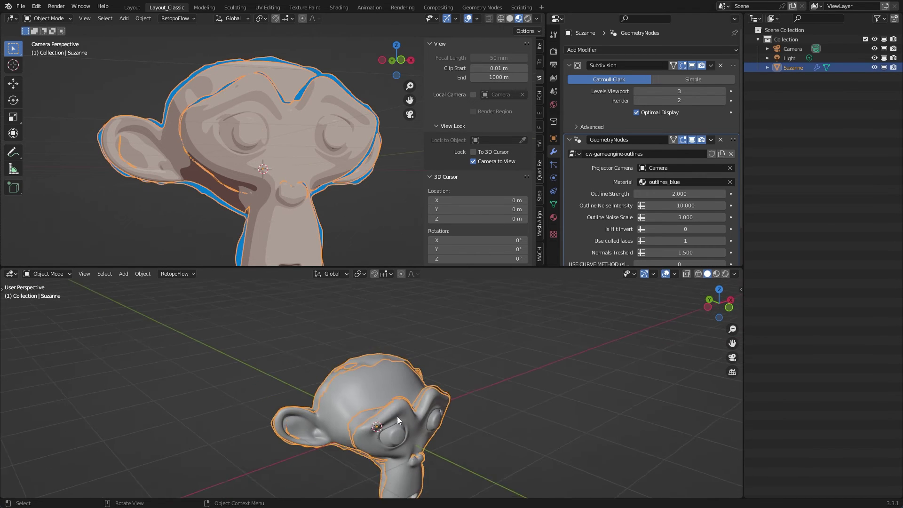
middle_click_drag(397, 417, 381, 358)
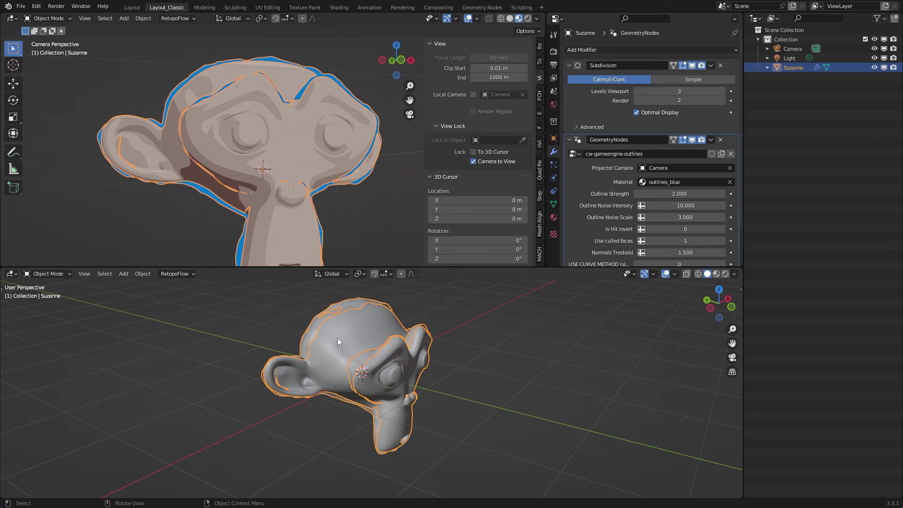
mouse_move(345, 325)
middle_mouse_down()
mouse_move(379, 340)
mouse_move(469, 323)
mouse_move(365, 346)
mouse_move(303, 332)
mouse_move(362, 332)
mouse_move(411, 346)
mouse_move(362, 329)
middle_mouse_up()
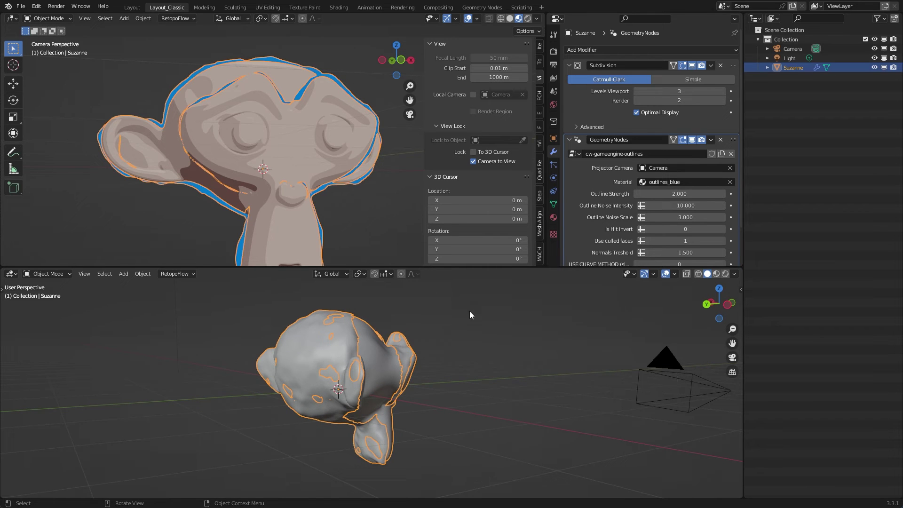
middle_click_drag(312, 126, 373, 145)
Step: Deselect Suzanne, test and cancel a Normals Treshold change at 1.500, and widen the Properties area
left_click(382, 138)
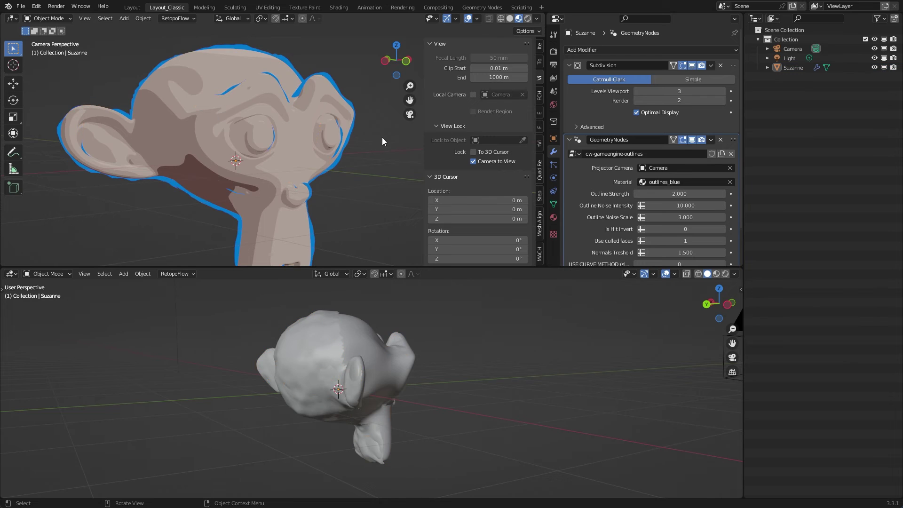
scroll(612, 258, "down", 2)
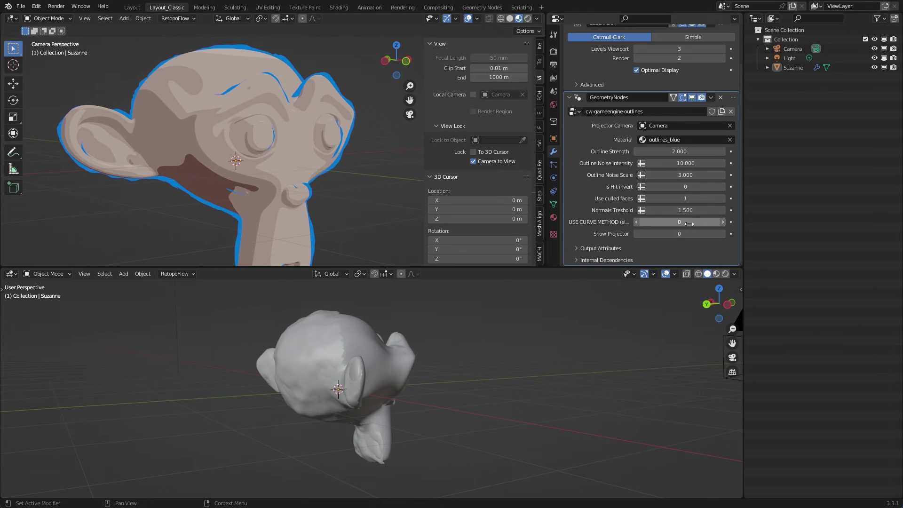
left_click_drag(686, 210, 739, 211)
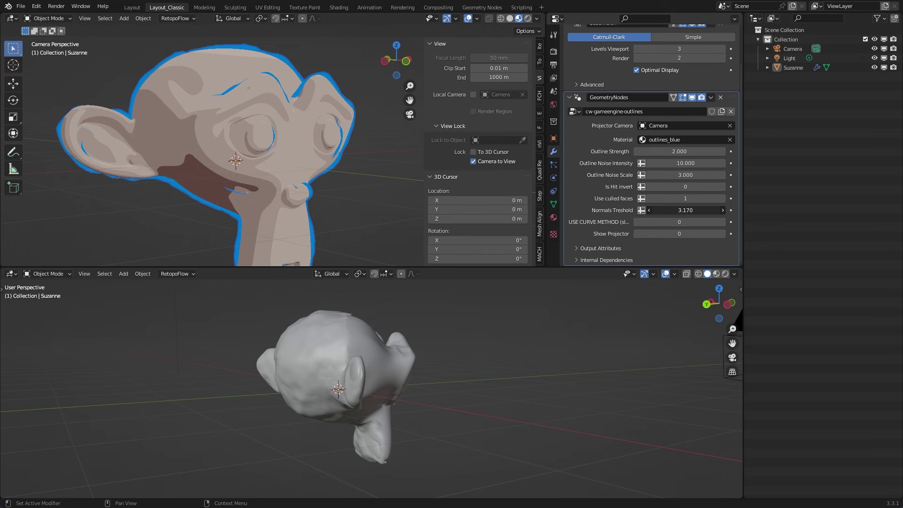
key("Escape")
scroll(326, 371, "up", 1)
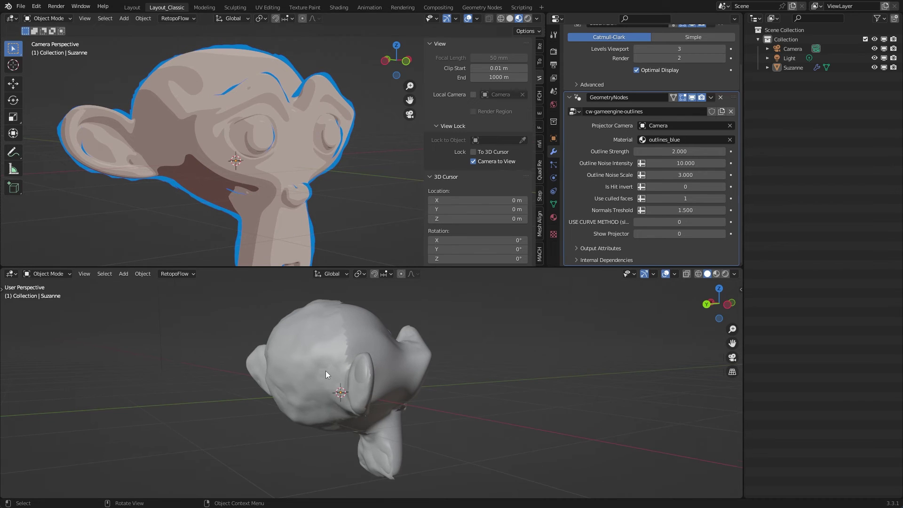
middle_click_drag(287, 163, 283, 181)
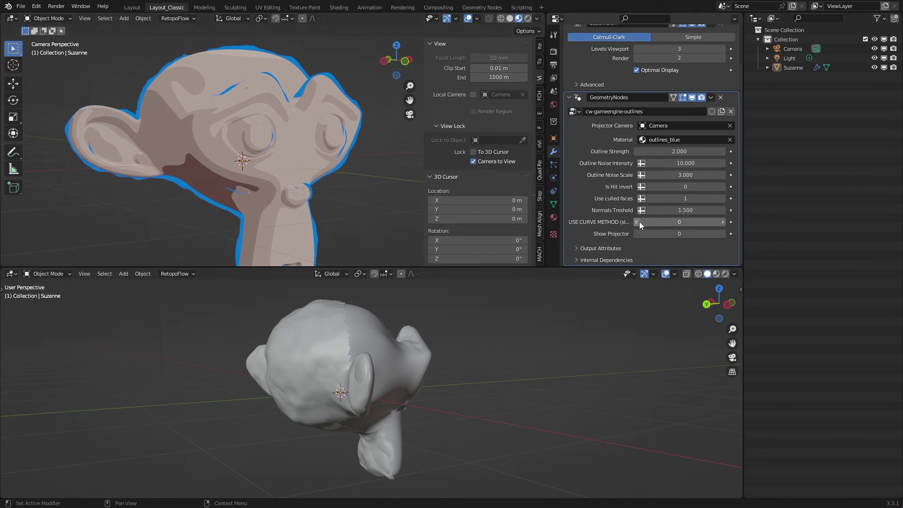
left_click_drag(545, 218, 500, 235)
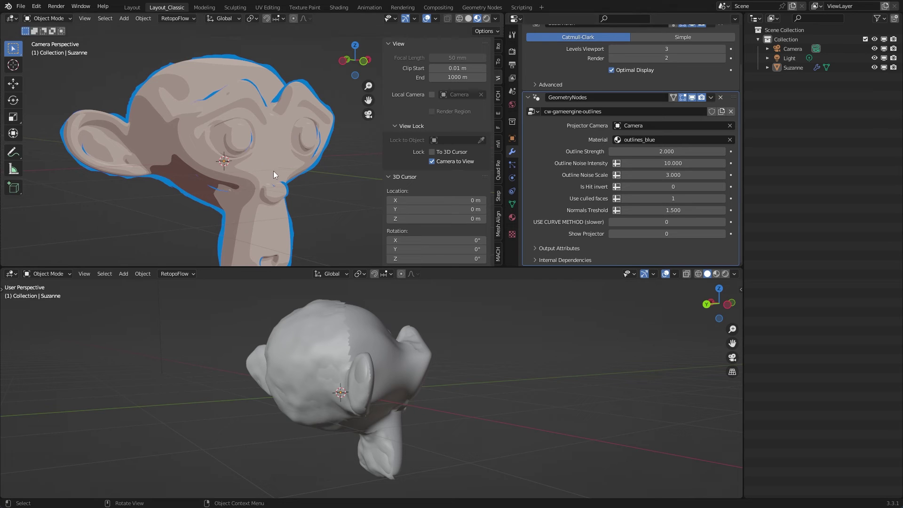
Step: Turn on USE CURVE METHOD, keep Normals Treshold at 1.500, and lower Outline Strength to about 1.02
left_click(722, 221)
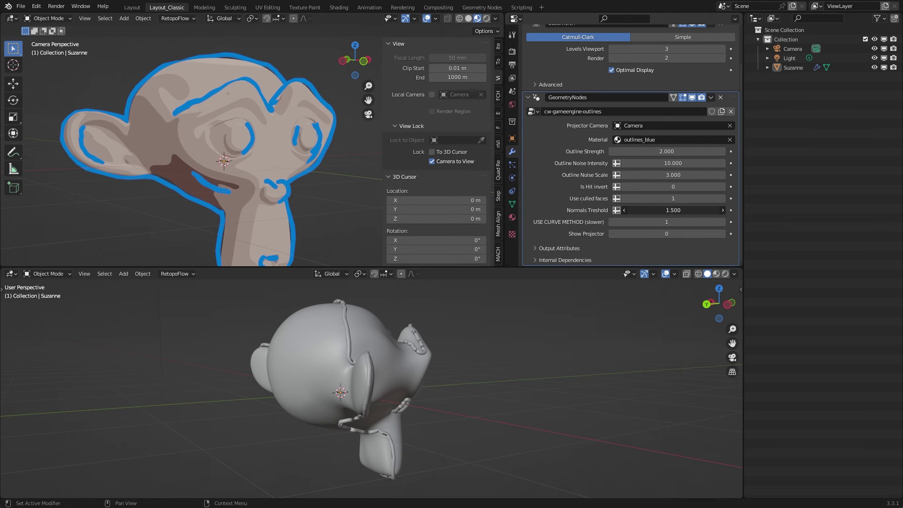
left_click_drag(673, 209, 715, 210)
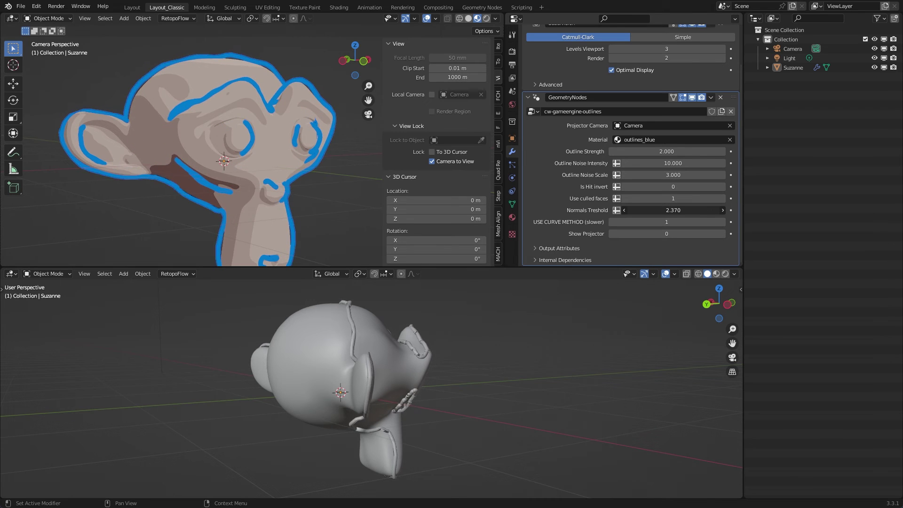
key("Escape")
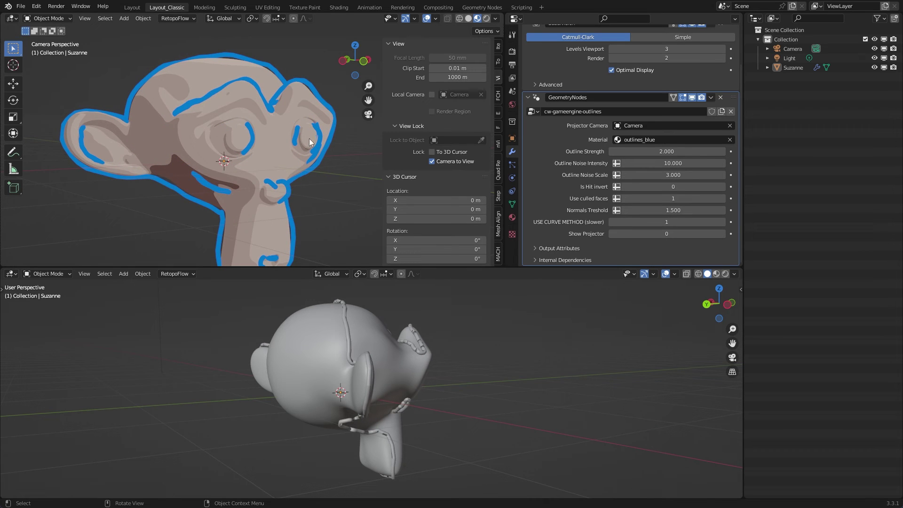
left_click_drag(677, 152, 630, 151)
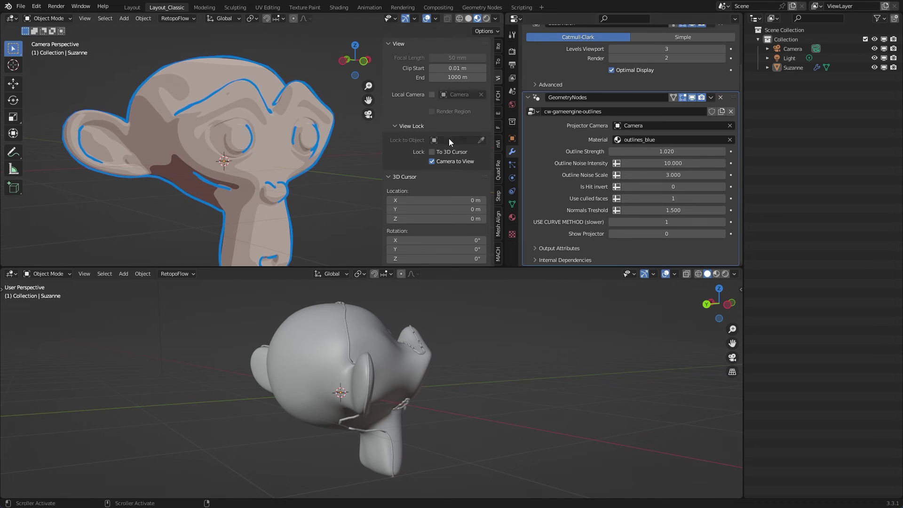
mouse_move(249, 113)
middle_mouse_down()
mouse_move(210, 123)
mouse_move(230, 134)
mouse_move(264, 110)
mouse_move(227, 122)
mouse_move(242, 125)
middle_mouse_up()
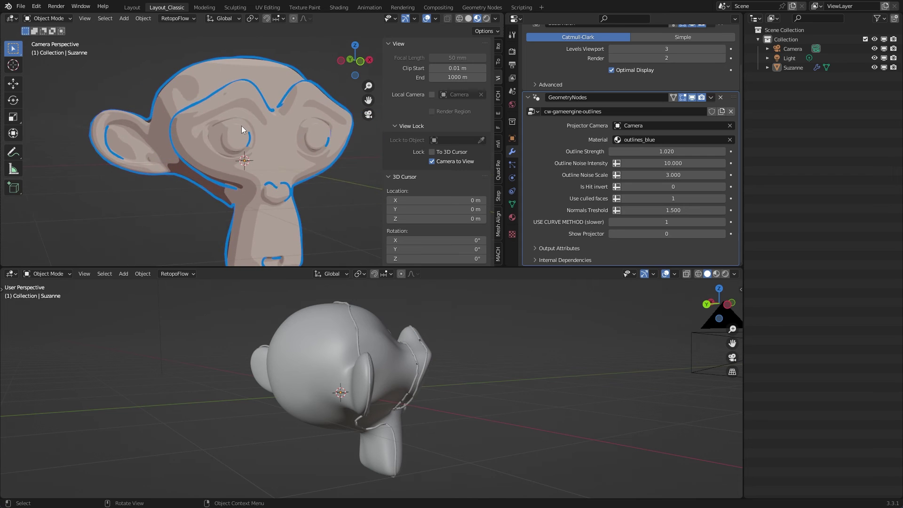
Step: Orbit the camera around Suzanne, then set Is Hit invert to 0 and USE CURVE METHOD to 0
scroll(244, 129, "up", 2)
middle_click_drag(261, 132, 258, 149)
scroll(258, 149, "down", 3)
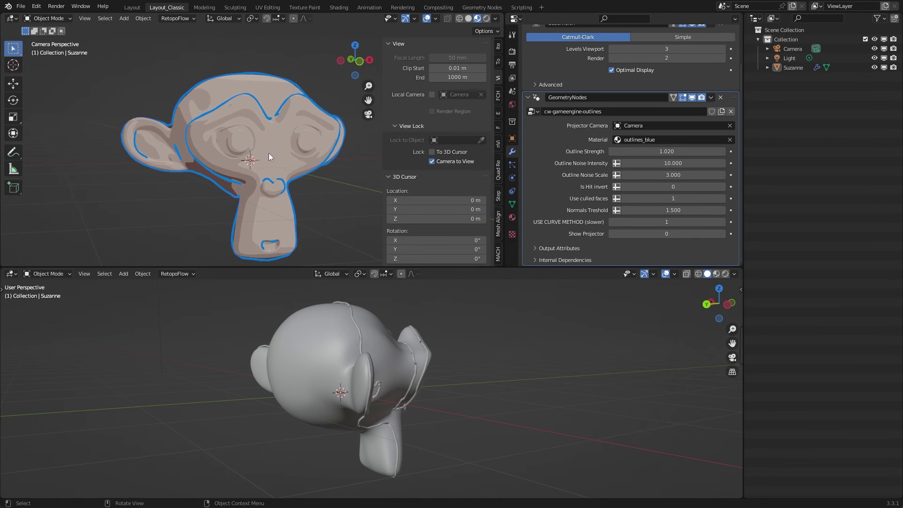
scroll(267, 153, "up", 2)
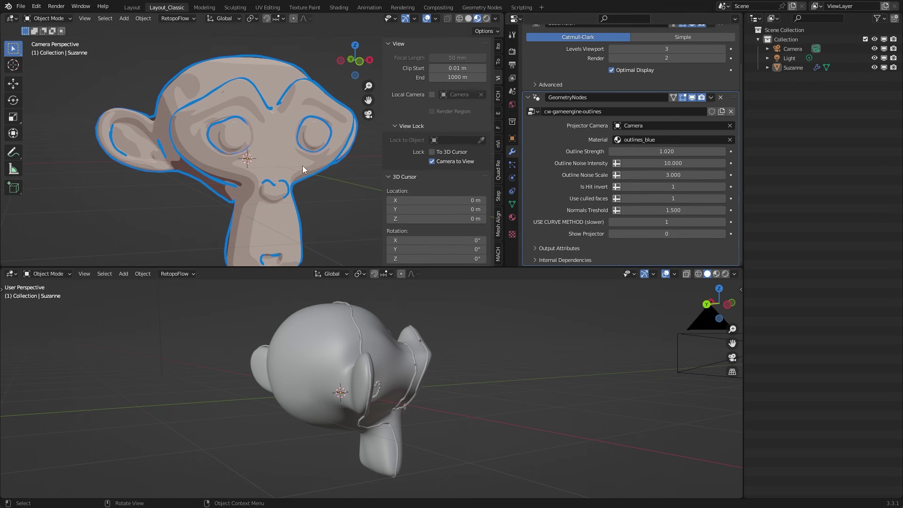
middle_click_drag(213, 147, 303, 134)
left_click_drag(673, 187, 664, 187)
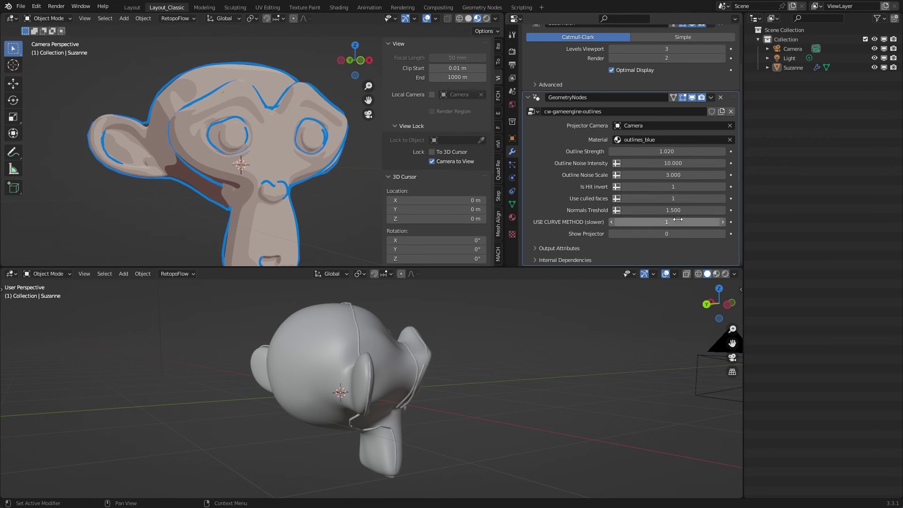
left_click_drag(673, 187, 663, 186)
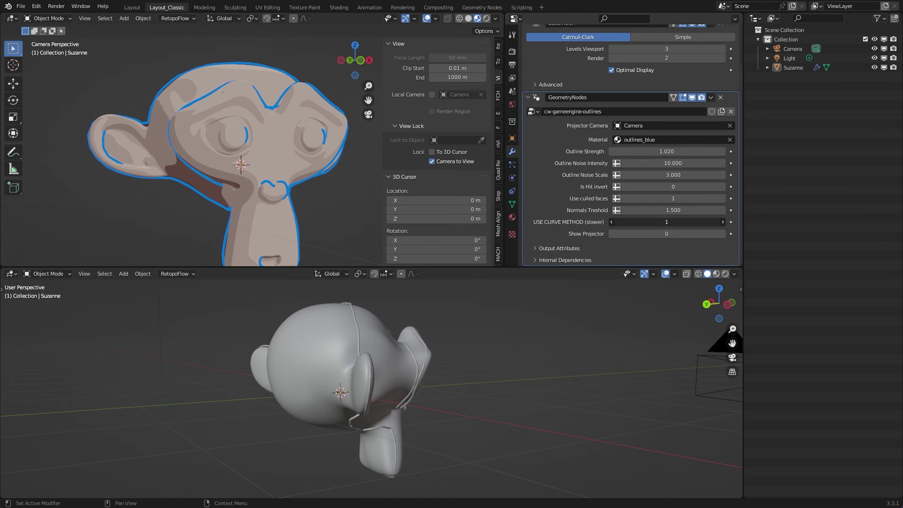
left_click_drag(667, 221, 657, 222)
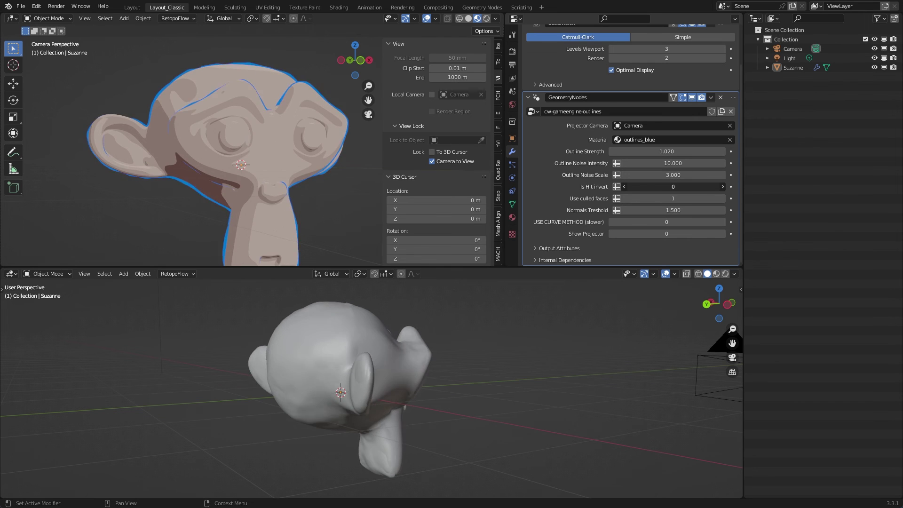
Step: Orbit the lower view while testing Is Hit invert and the curve method switched on
middle_click_drag(705, 364, 652, 358, "shift")
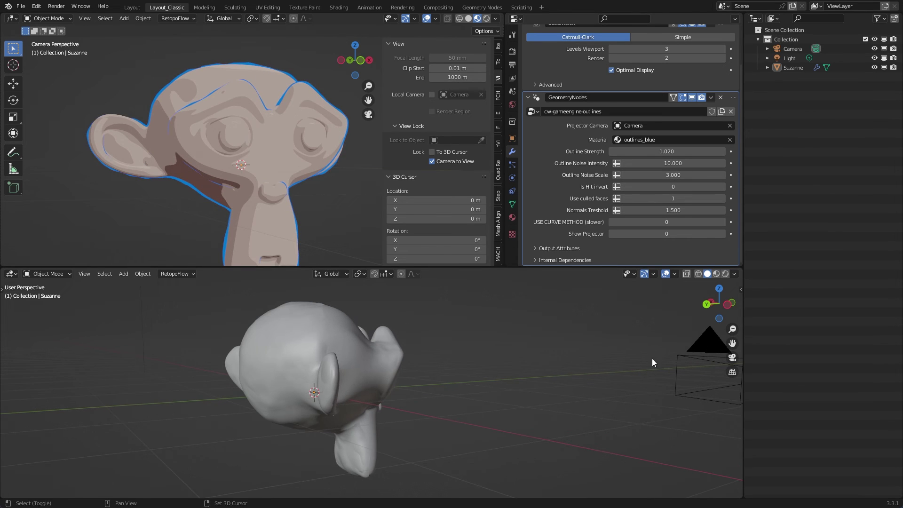
middle_click_drag(360, 361, 349, 338)
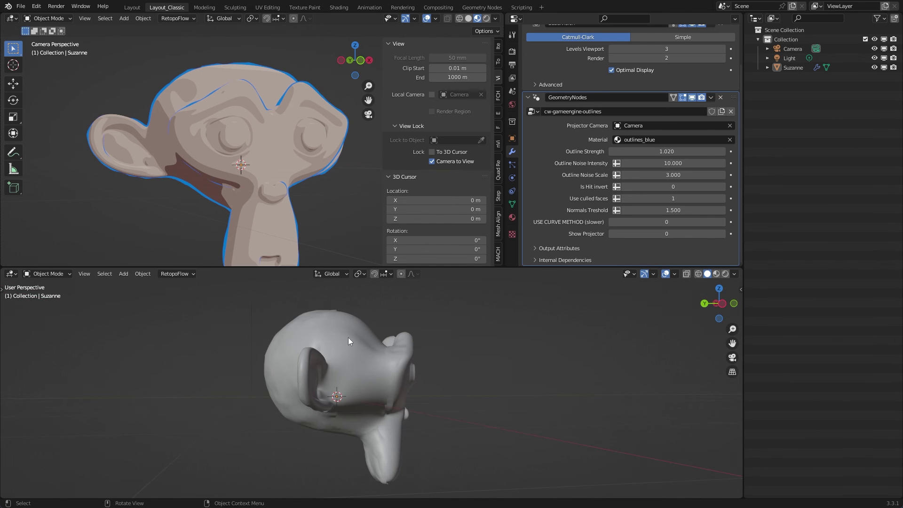
left_click_drag(667, 187, 677, 187)
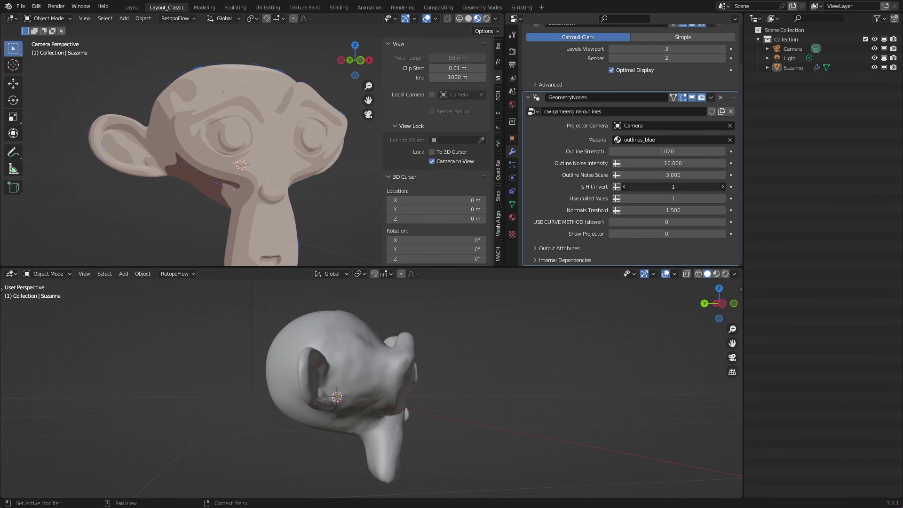
mouse_move(356, 376)
middle_mouse_down()
mouse_move(422, 374)
mouse_move(340, 380)
middle_mouse_up()
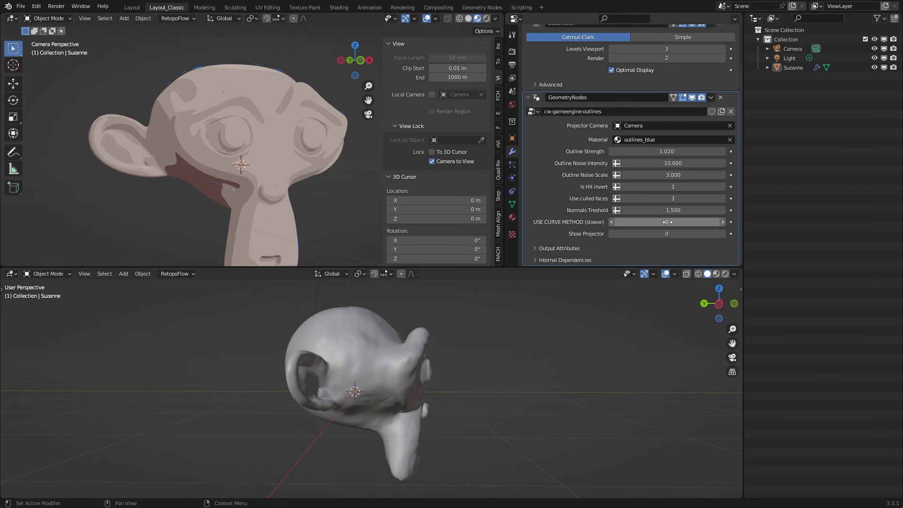
left_click_drag(668, 222, 677, 222)
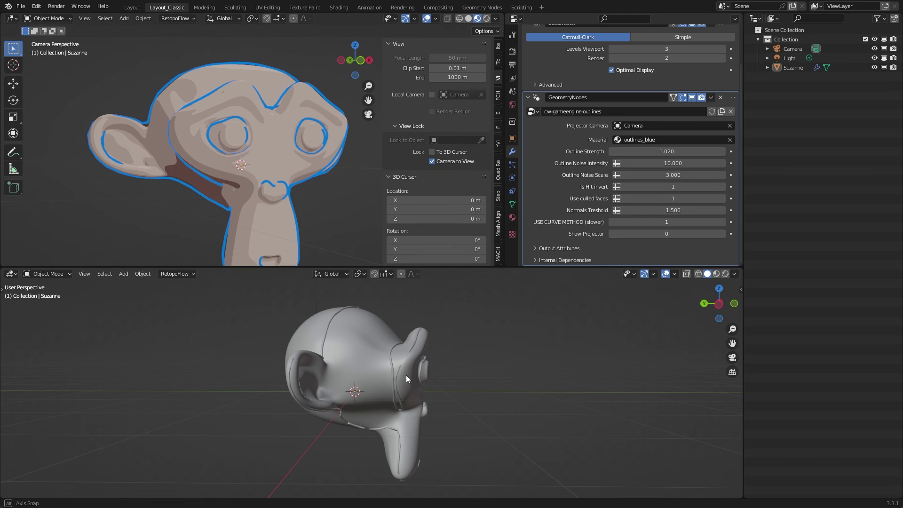
middle_click_drag(407, 377, 373, 372)
Step: Reset USE CURVE METHOD and Is Hit invert to 0, then orbit the camera to Suzanne's side
middle_click_drag(256, 140, 292, 150)
middle_click_drag(287, 184, 236, 165)
left_click(611, 221)
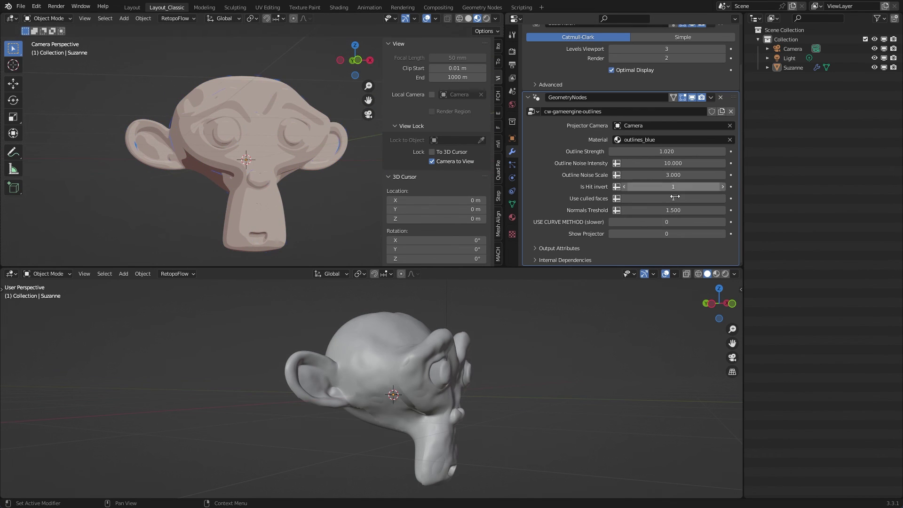
left_click(624, 187)
middle_click_drag(336, 159, 253, 137)
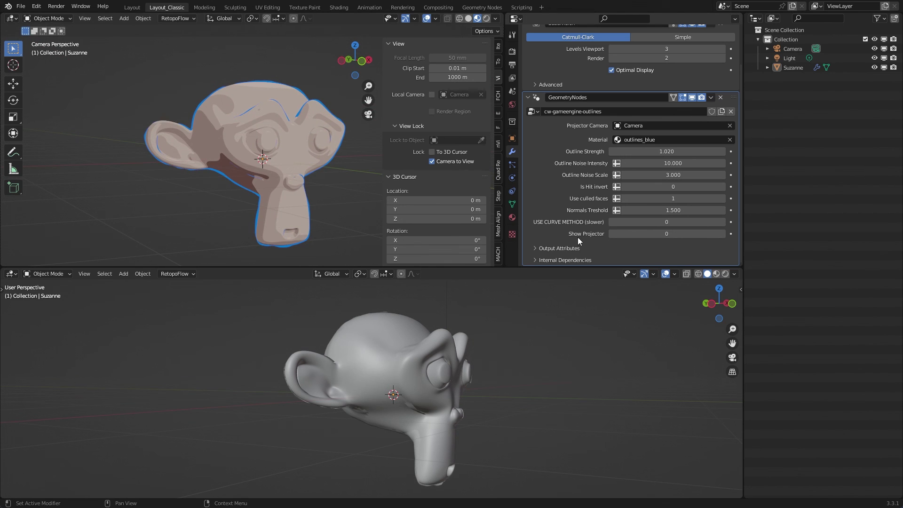
Step: Set Show Projector to 1 and orbit the lower view to reveal the projector plane
left_click(723, 233)
middle_click_drag(496, 385, 463, 391)
left_click(613, 234)
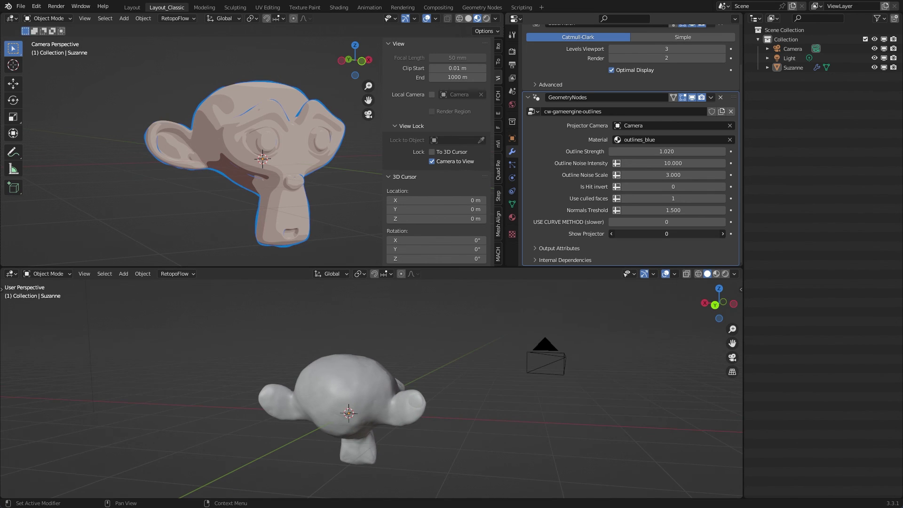
left_click(722, 234)
Step: Select Suzanne, start and cancel a scale, briefly enter Edit Mode, and orbit around the scene
left_click(359, 405)
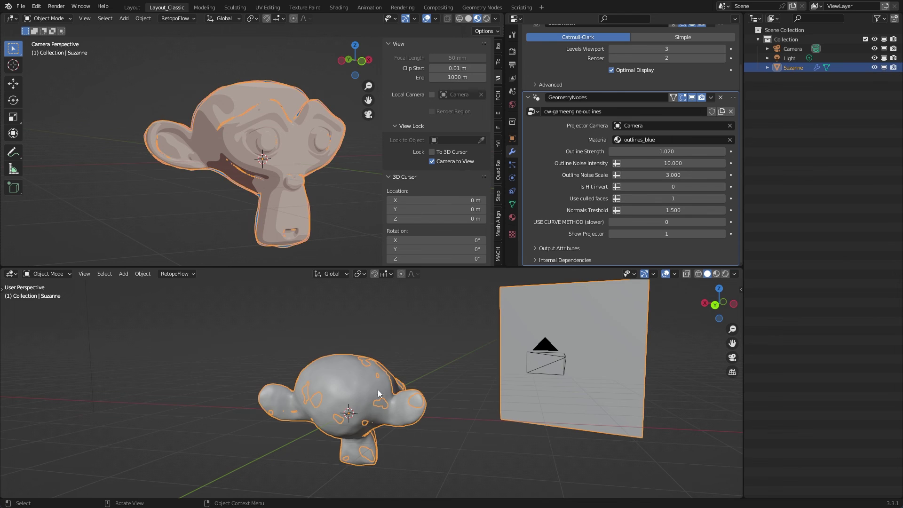
key("s")
key("Escape")
key("Tab")
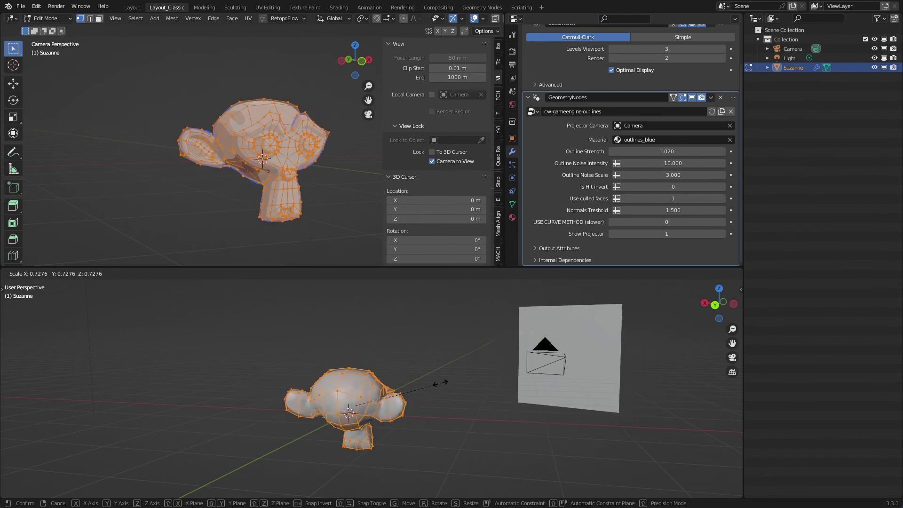
key("Tab")
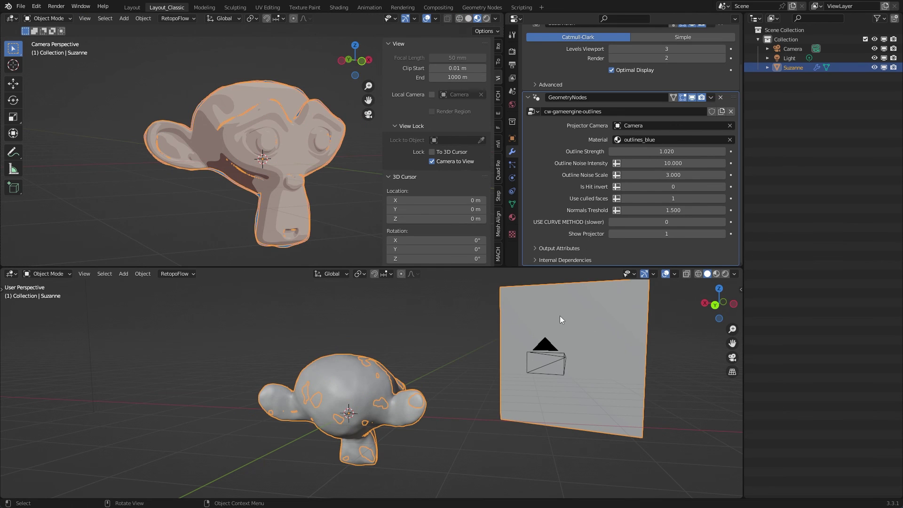
middle_click_drag(622, 344, 566, 354)
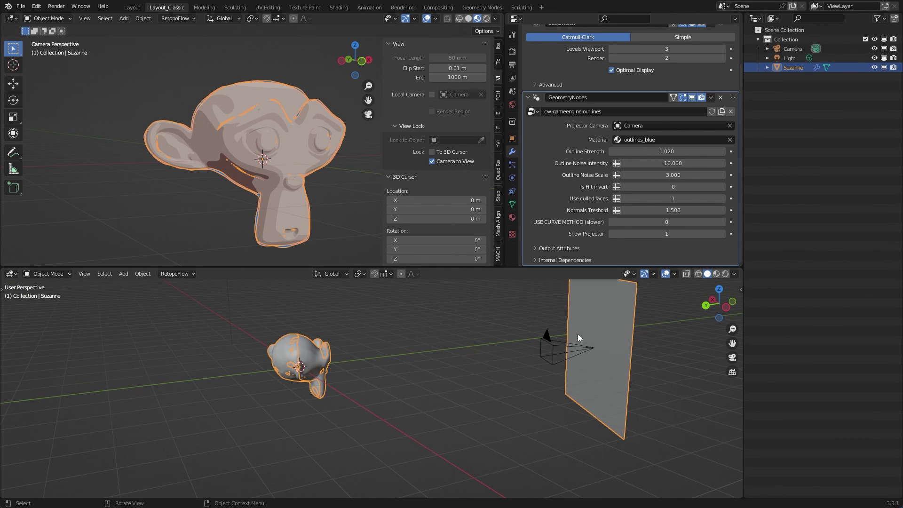
middle_click_drag(297, 363, 450, 359)
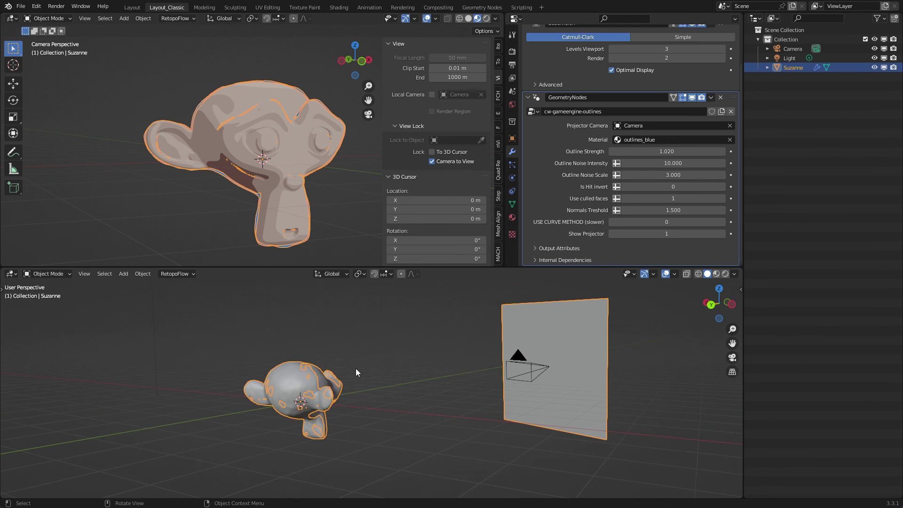
mouse_move(359, 368)
middle_mouse_down()
mouse_move(289, 377)
mouse_move(367, 385)
middle_mouse_up()
left_click(11, 274)
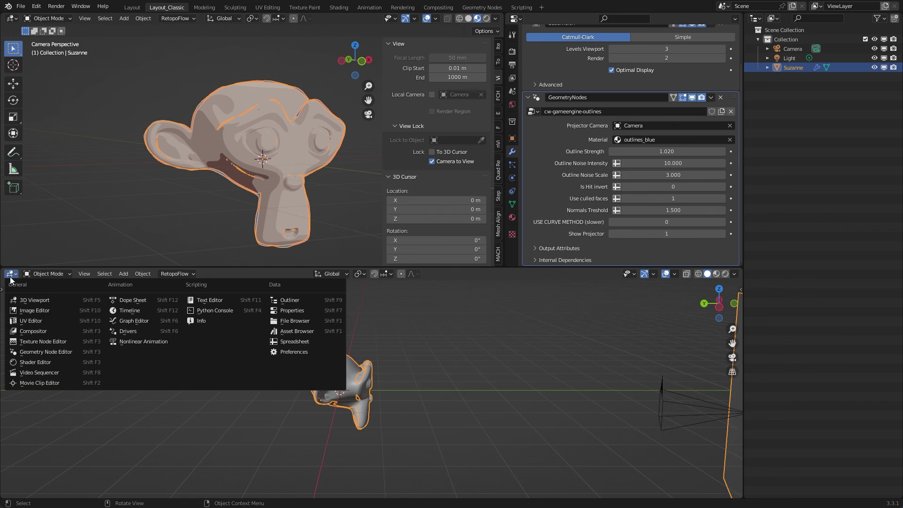
Step: Switch the lower area to the Geometry Node Editor and browse the cw-gameengine-outlines displacement frames
left_click(53, 350)
scroll(158, 369, "down", 4)
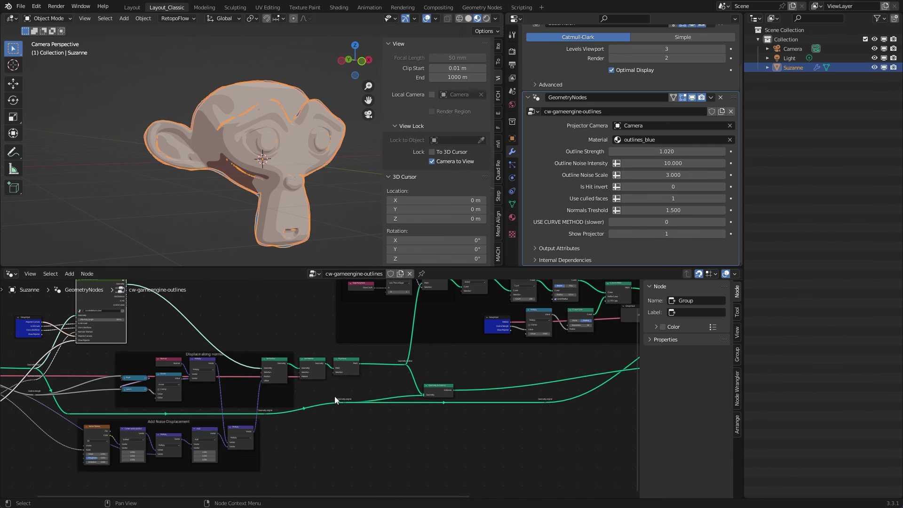
middle_click_drag(334, 396, 421, 371)
scroll(421, 370, "up", 5)
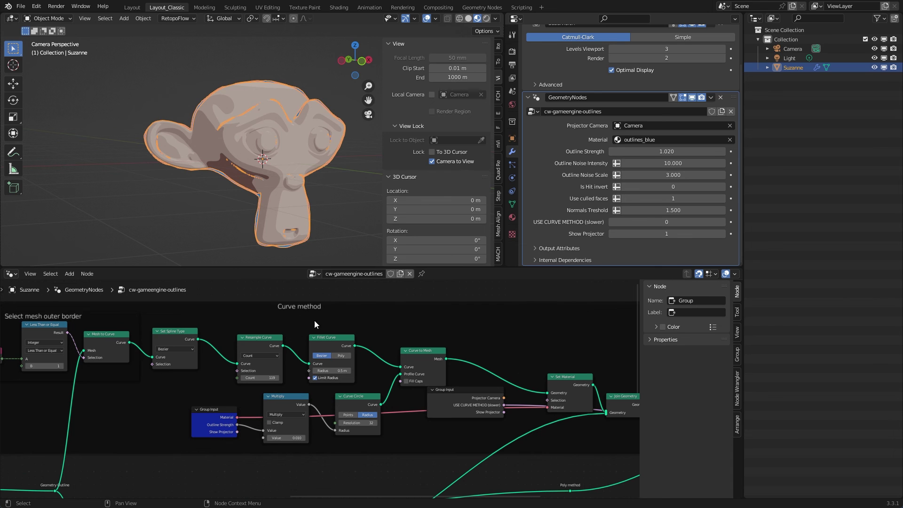
scroll(281, 334, "down", 3)
middle_click_drag(421, 314, 363, 340)
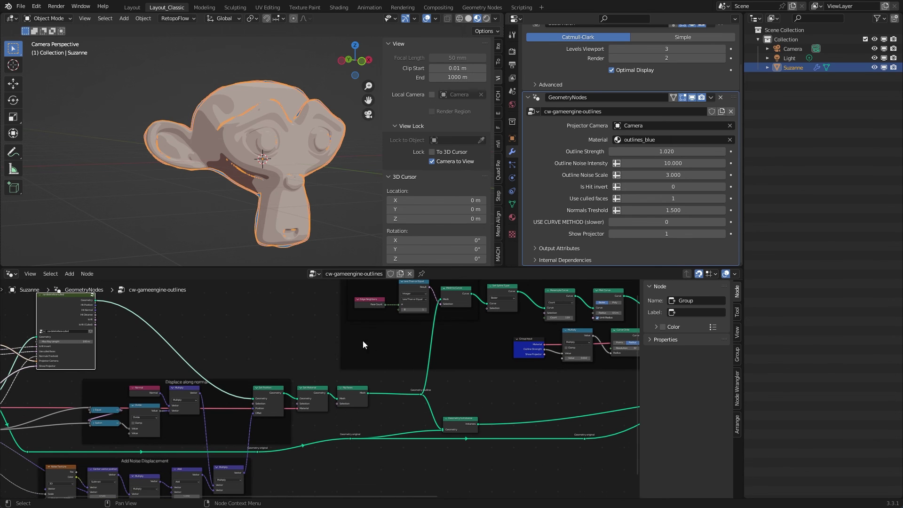
scroll(371, 353, "left", 5, "ctrl")
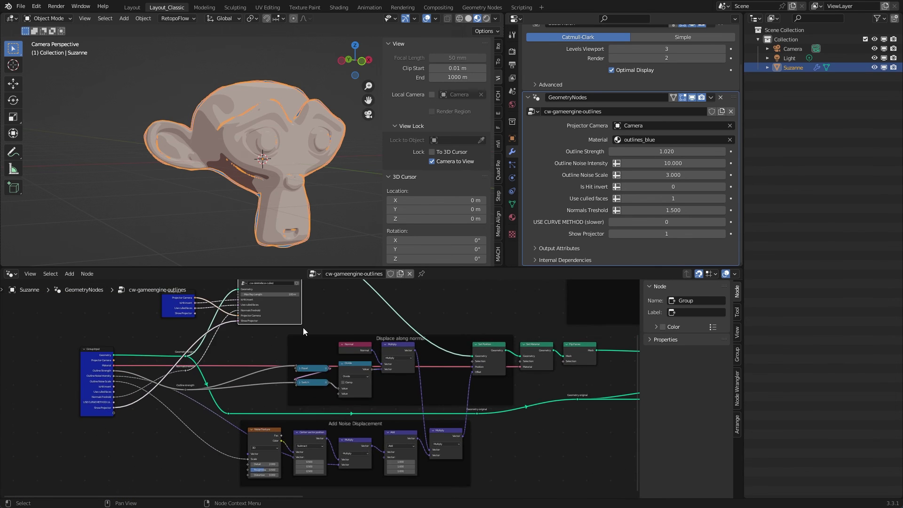
middle_click_drag(303, 327, 317, 374)
scroll(278, 346, "up", 2)
Step: Inspect the cw-deleteface-culled group, fit the whole tree in view, and shrink the node editor
key("Tab")
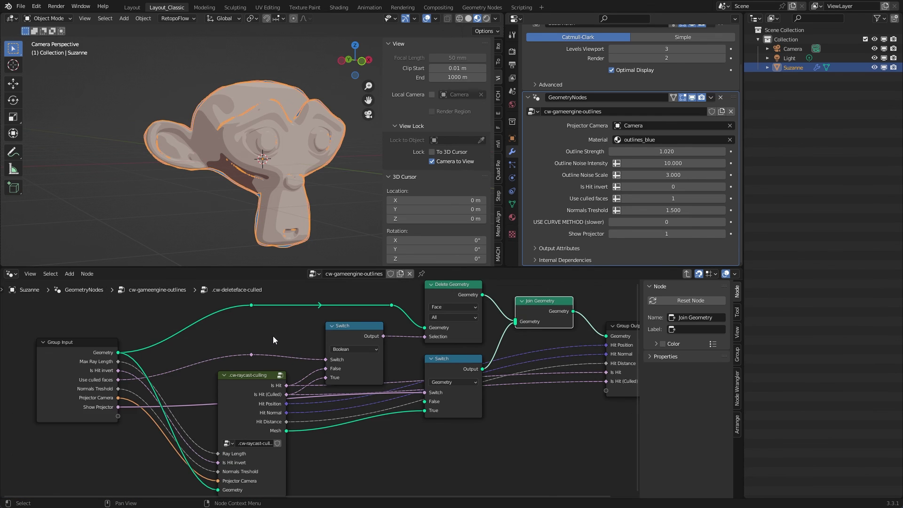
scroll(301, 354, "up", 1)
key("Tab")
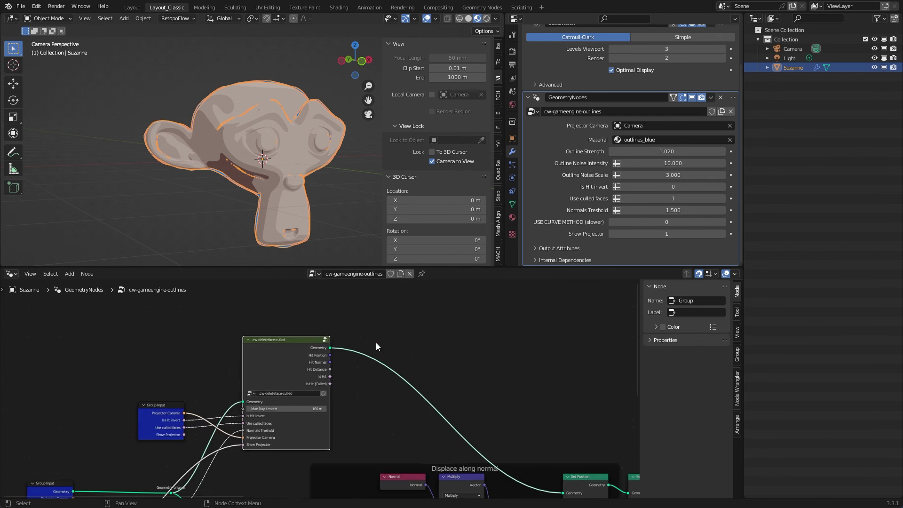
key("Home")
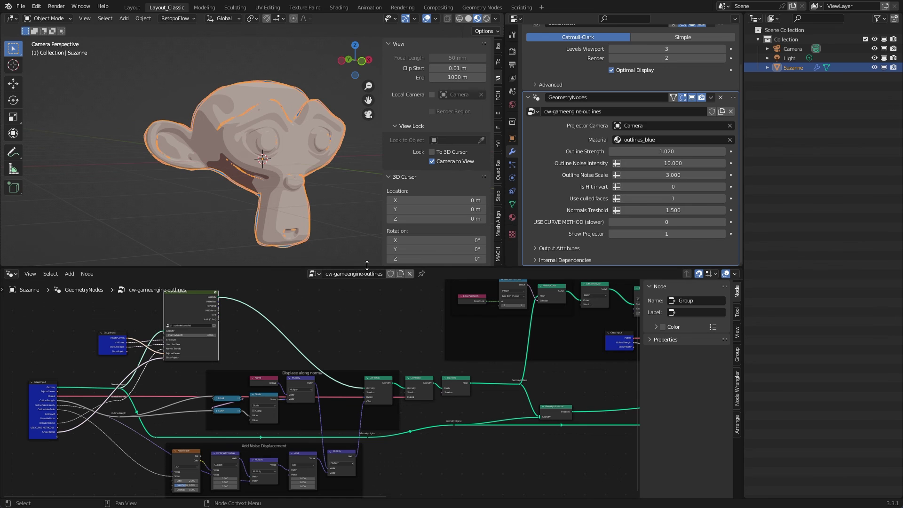
left_click_drag(367, 265, 384, 384)
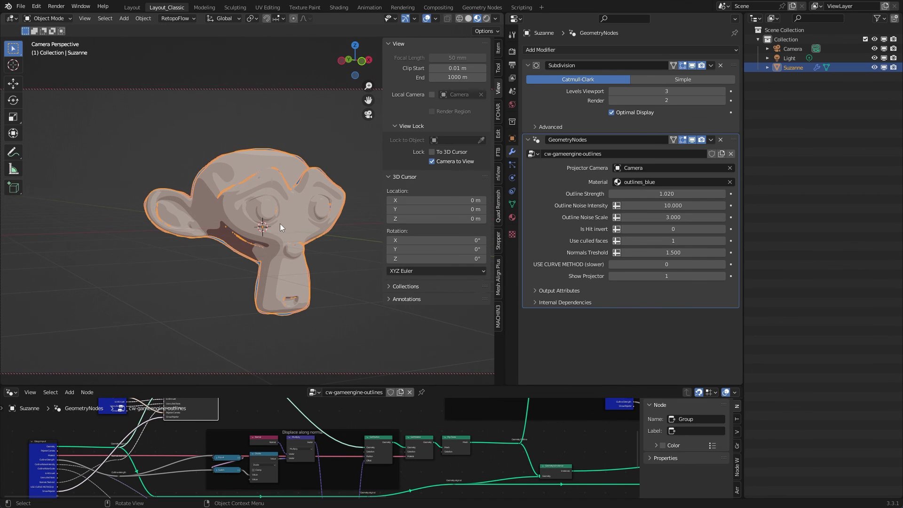
Step: Deselect Suzanne, hide the sidebar, and orbit the camera to view her nearly head-on
left_click(304, 137)
middle_click_drag(303, 137, 294, 213)
key("n")
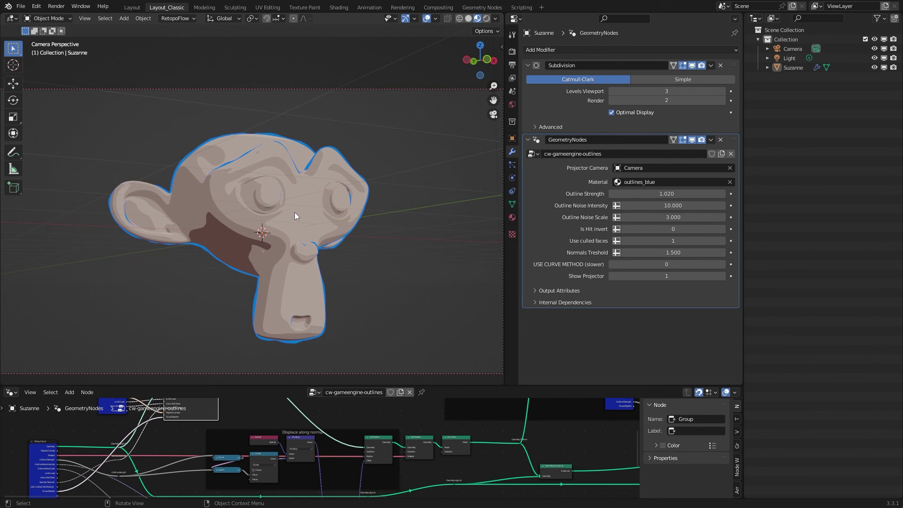
mouse_move(295, 213)
middle_mouse_down()
mouse_move(320, 224)
mouse_move(306, 223)
middle_mouse_up()
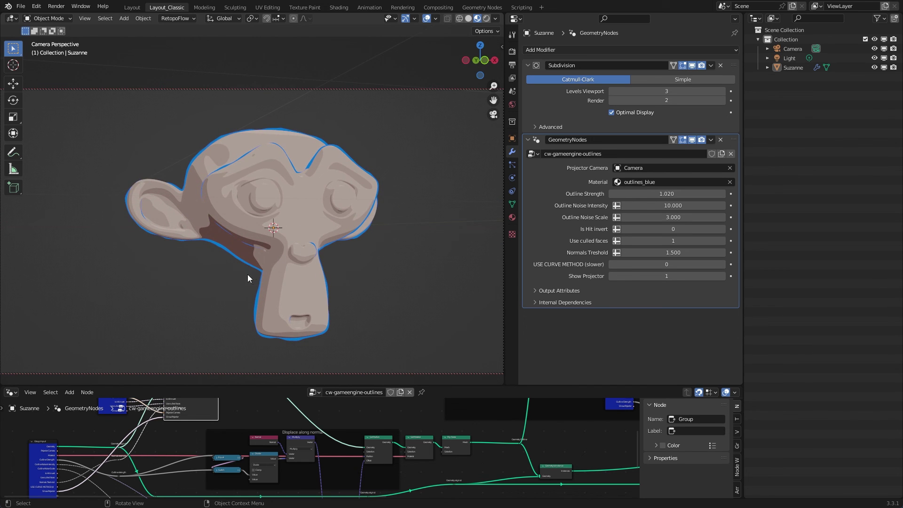